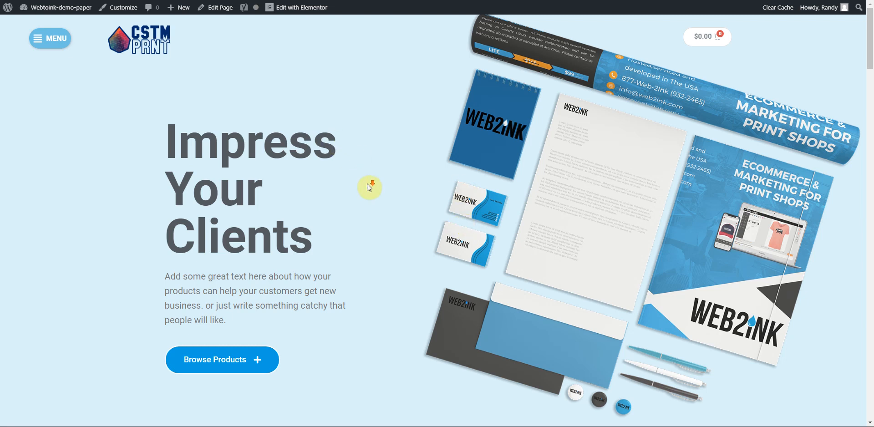
Open the Business cards product from the Marketing Materials section and bring up its price calculator.
scroll(367, 183, down, 1)
scroll(367, 183, down, 3)
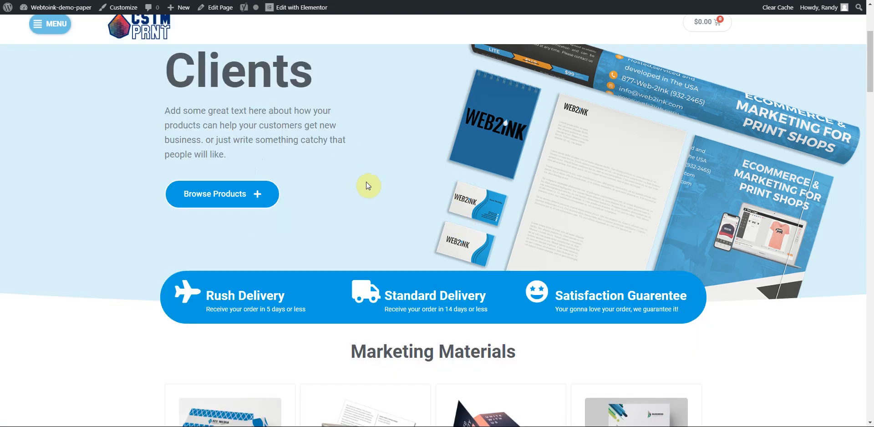
scroll(367, 184, down, 6)
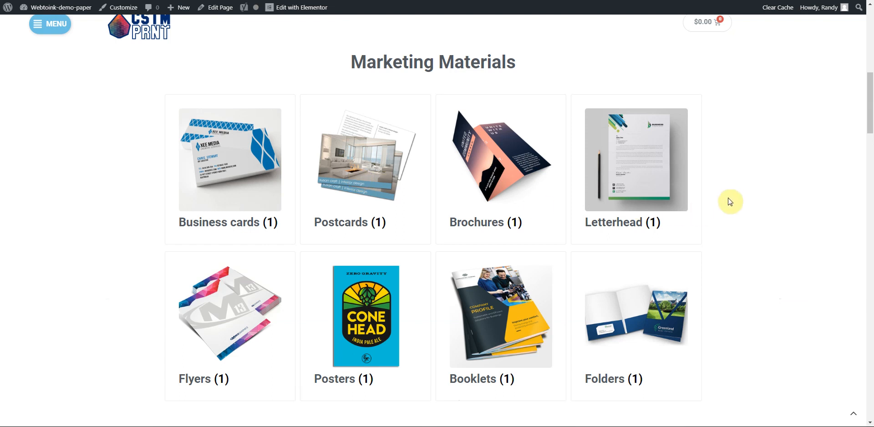
scroll(730, 201, down, 1)
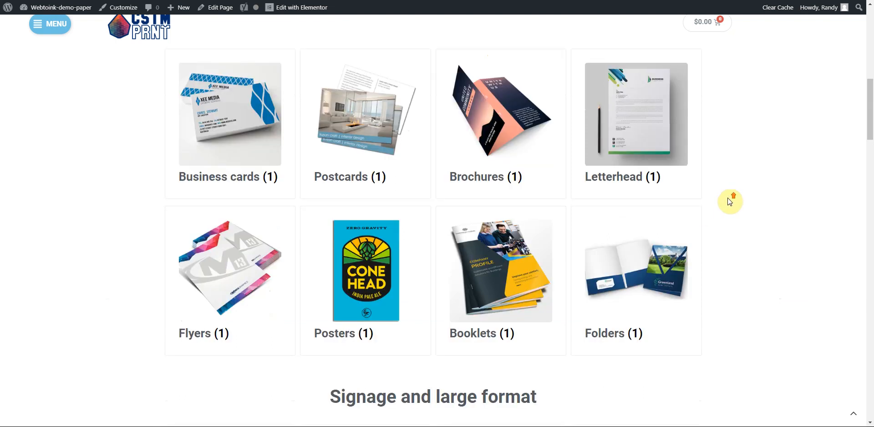
scroll(730, 201, up, 1)
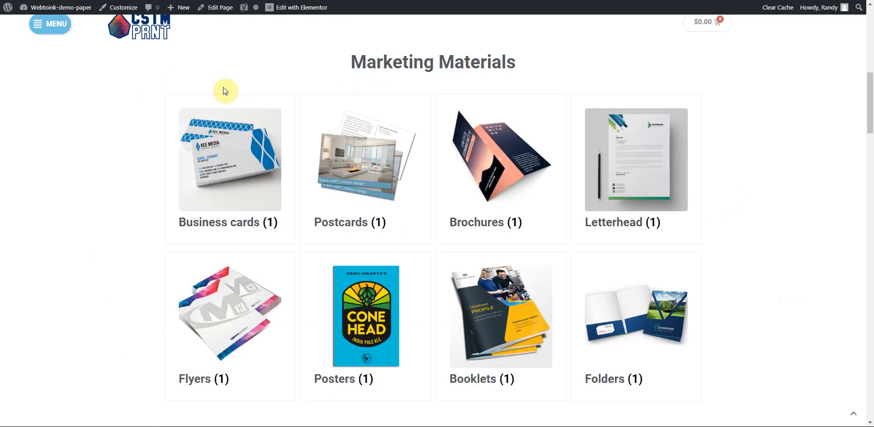
click(238, 195)
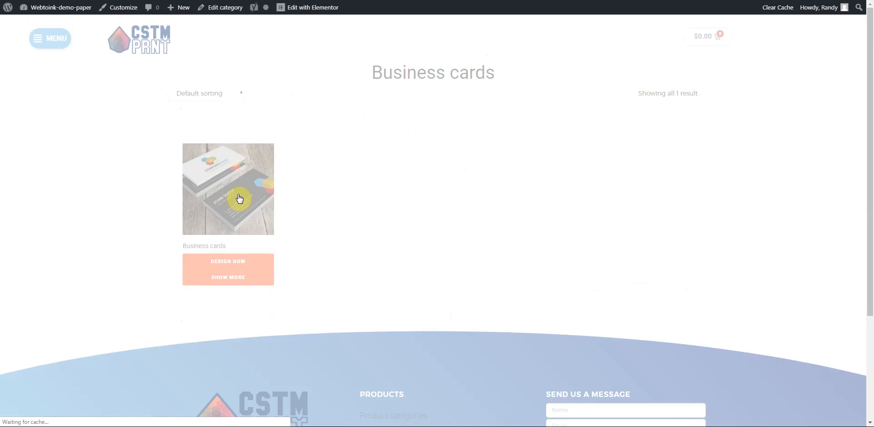
click(233, 186)
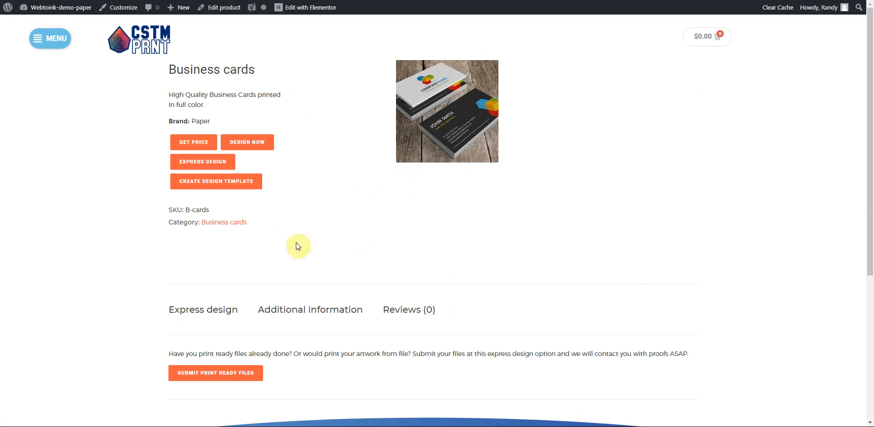
click(183, 141)
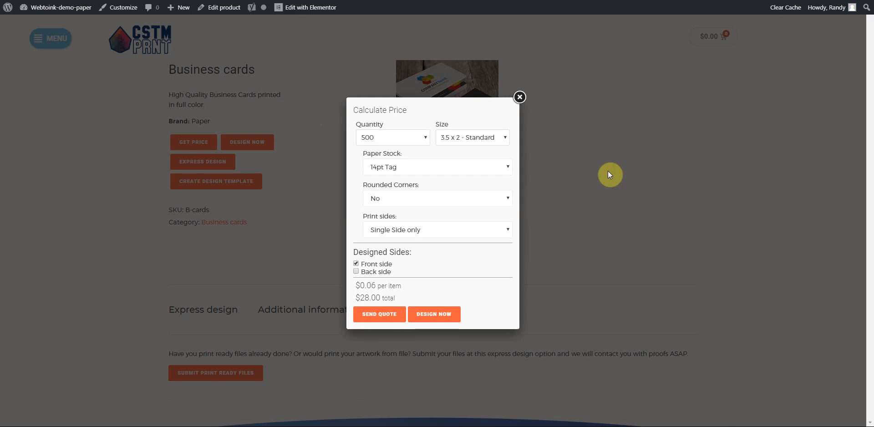
Examine the price calculator's choices for quantity, size, paper stock, rounded corners and print sides.
click(423, 138)
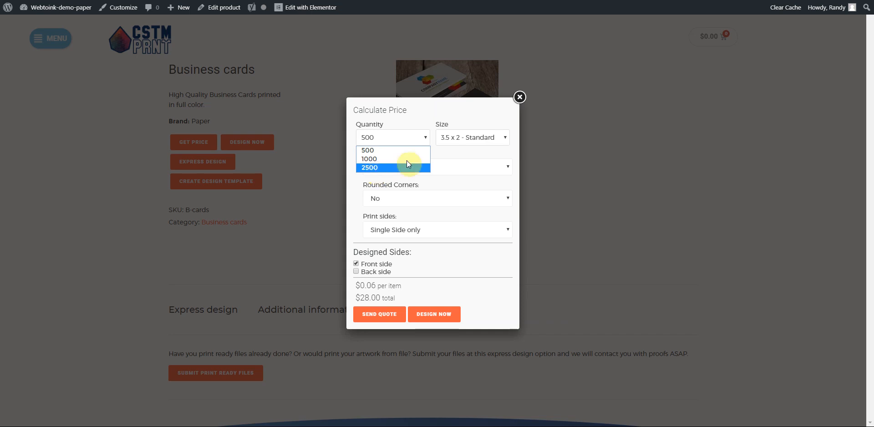
click(451, 150)
click(492, 137)
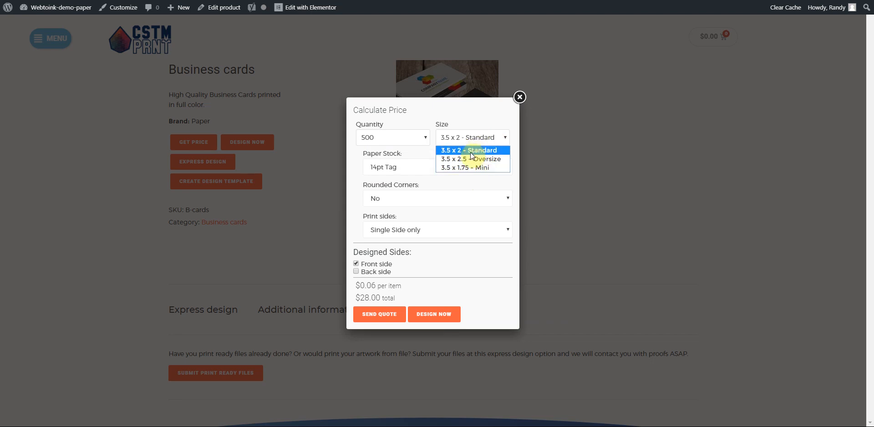
click(474, 150)
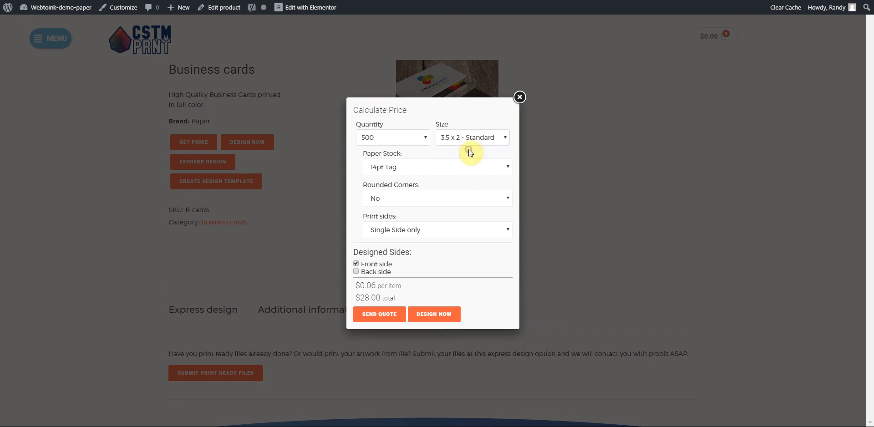
click(413, 168)
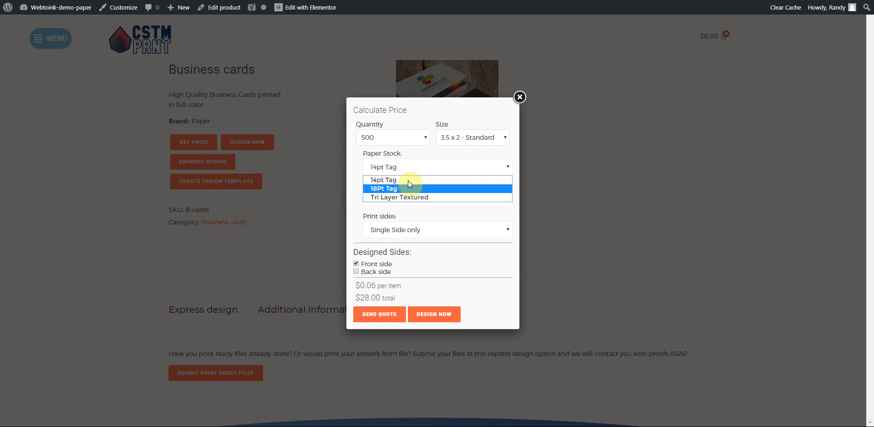
click(412, 166)
click(407, 200)
click(407, 200)
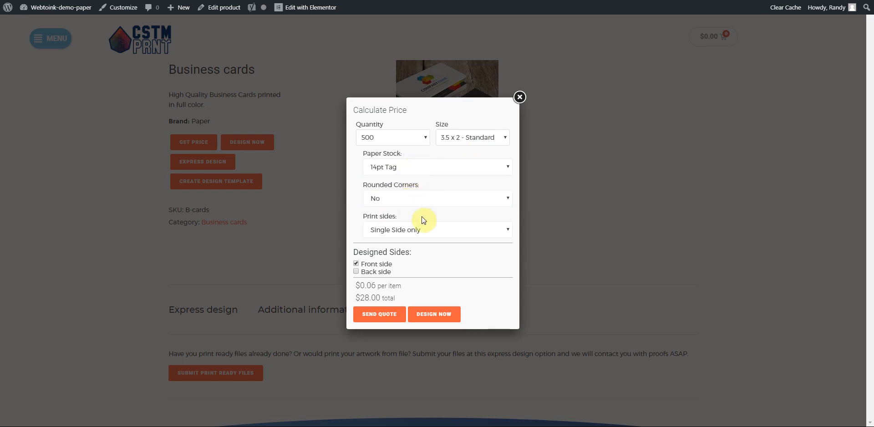
click(434, 230)
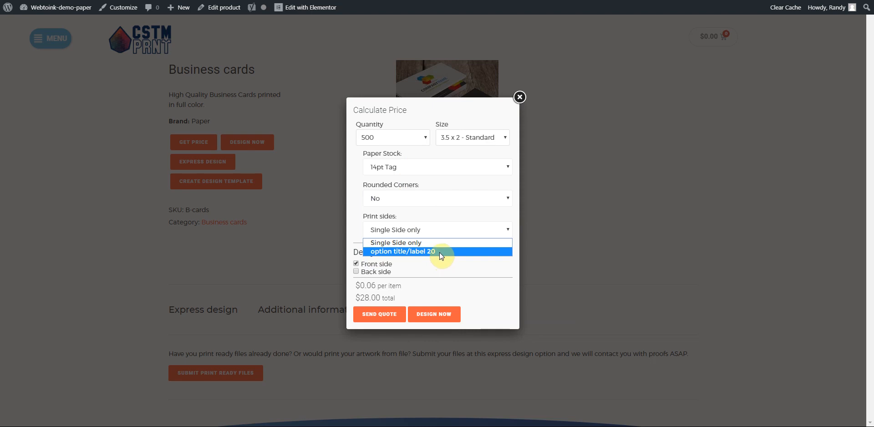
click(433, 242)
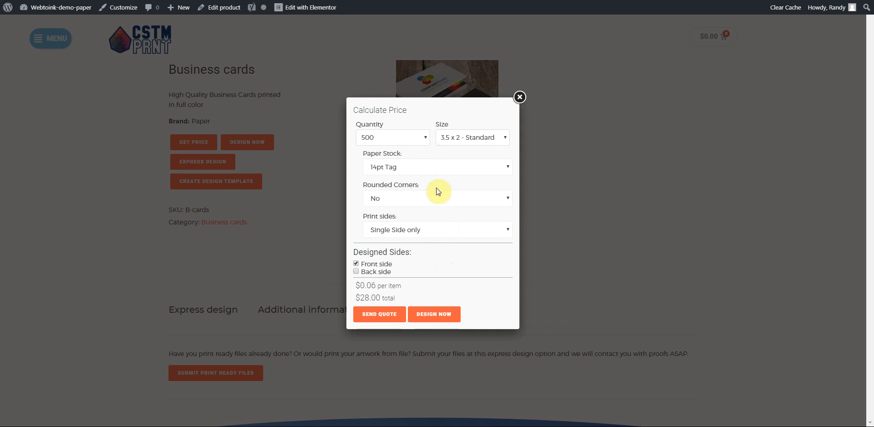
Price an order of 1000 business cards with rounded corners set to Yes.
click(426, 138)
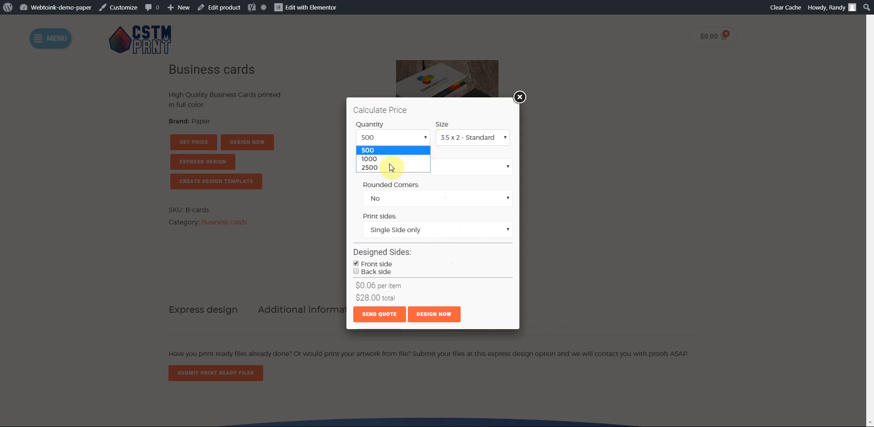
click(389, 163)
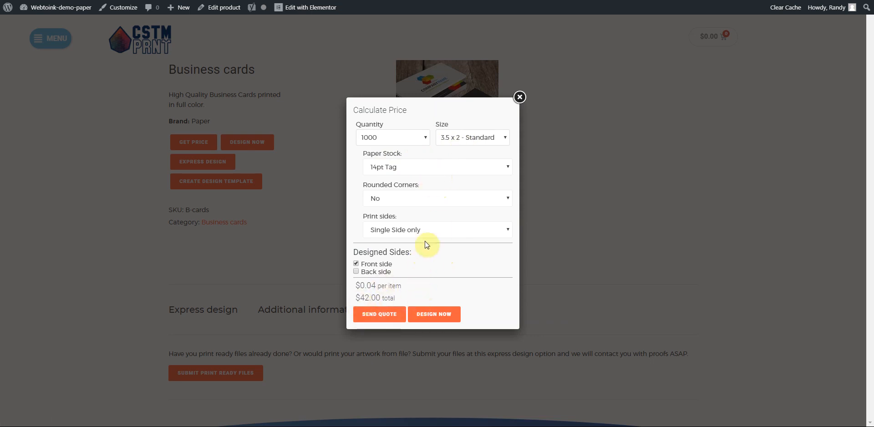
click(422, 200)
click(419, 218)
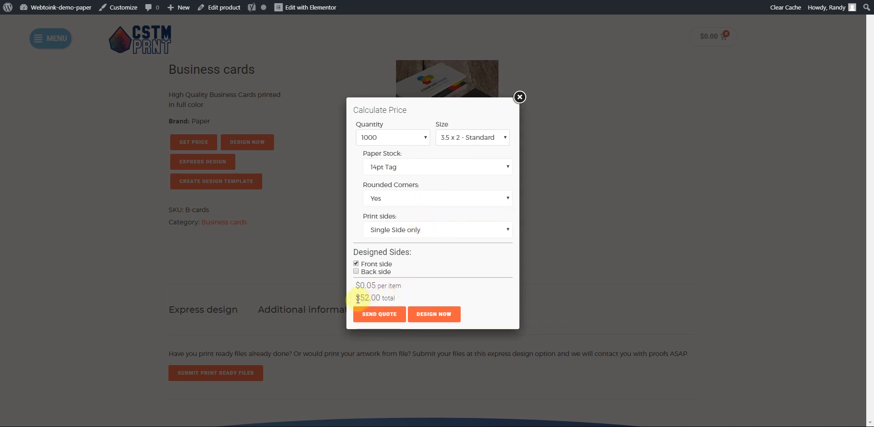
Try the "option title/label 20" print sides choice, return to Single Side only, and close the price calculator.
click(430, 232)
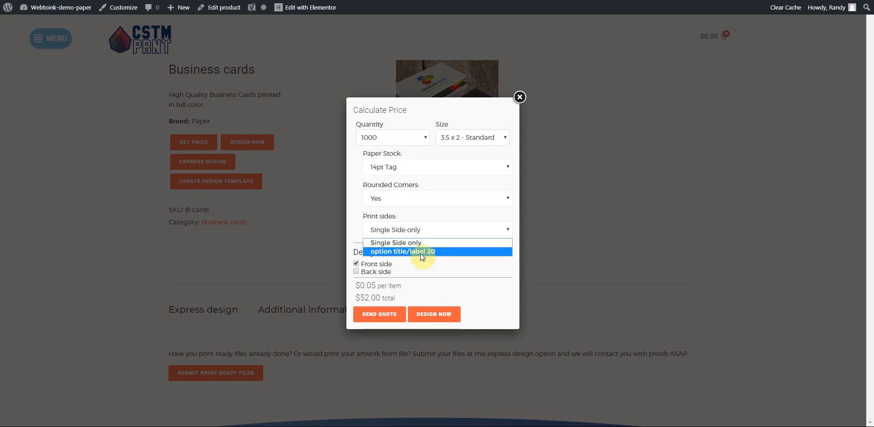
click(436, 253)
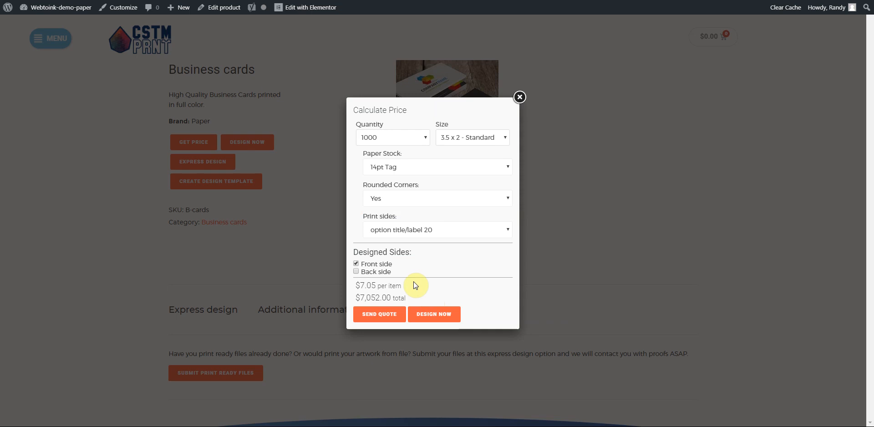
click(444, 231)
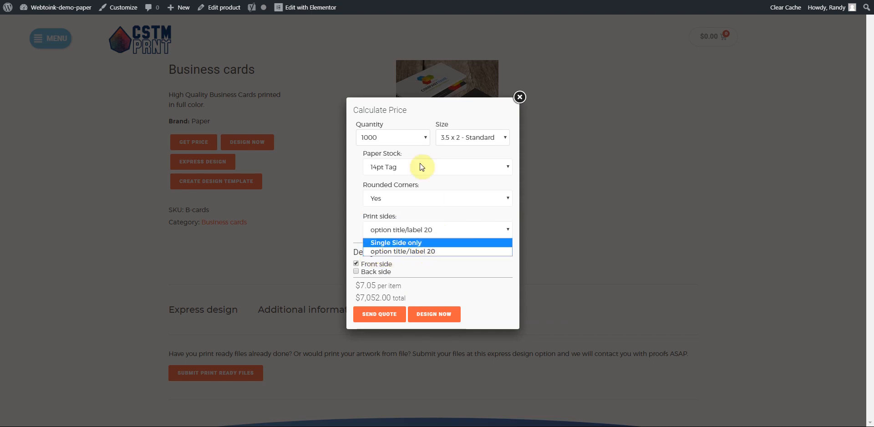
click(436, 243)
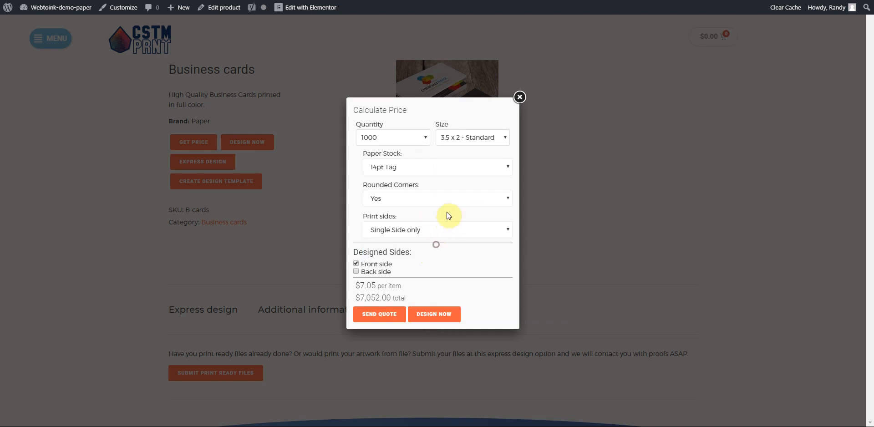
click(520, 96)
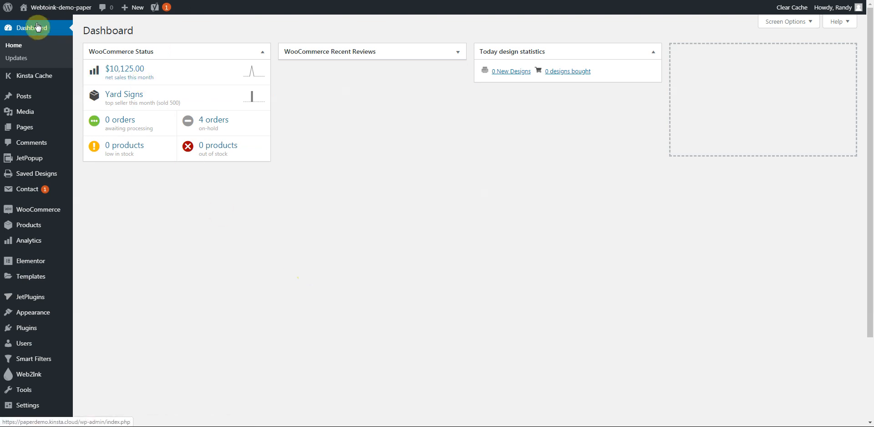
Filter the store's product list to the Business cards category and open the Business cards product for editing.
mouse_move(29, 228)
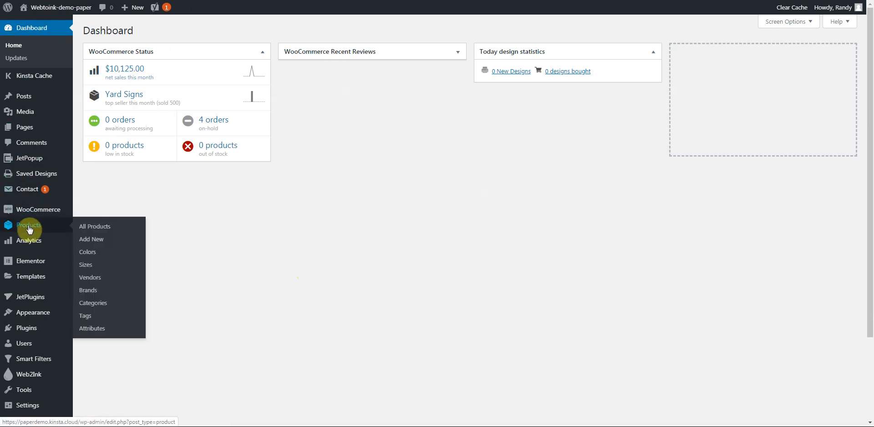
click(29, 229)
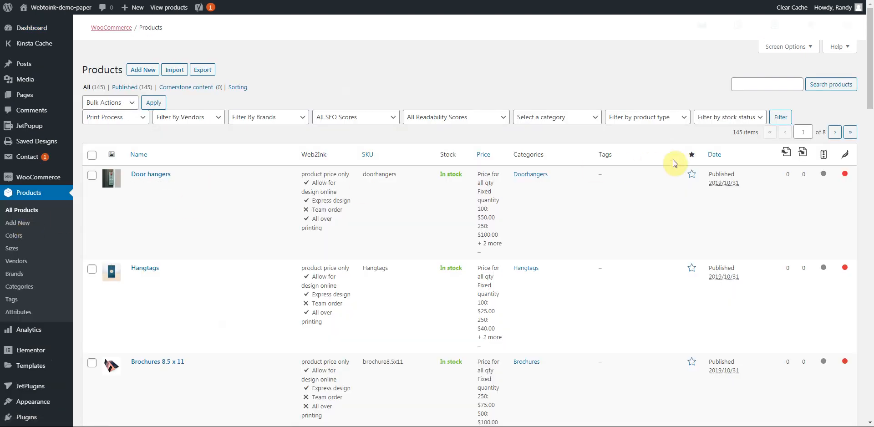
click(595, 117)
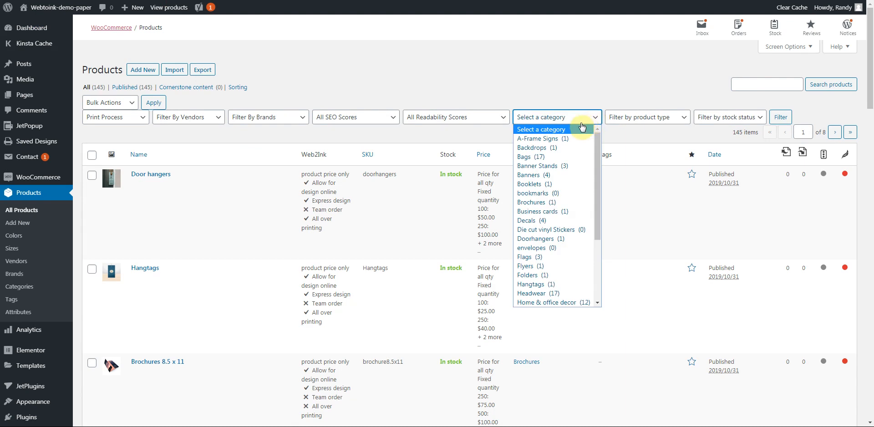
click(537, 212)
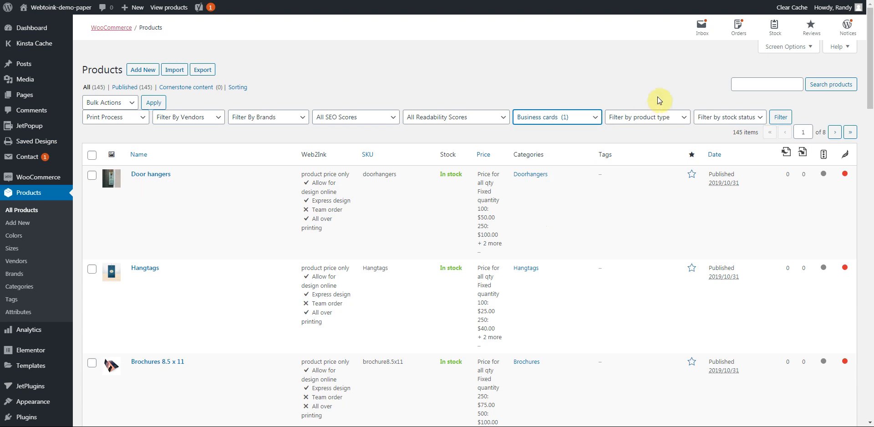
click(780, 117)
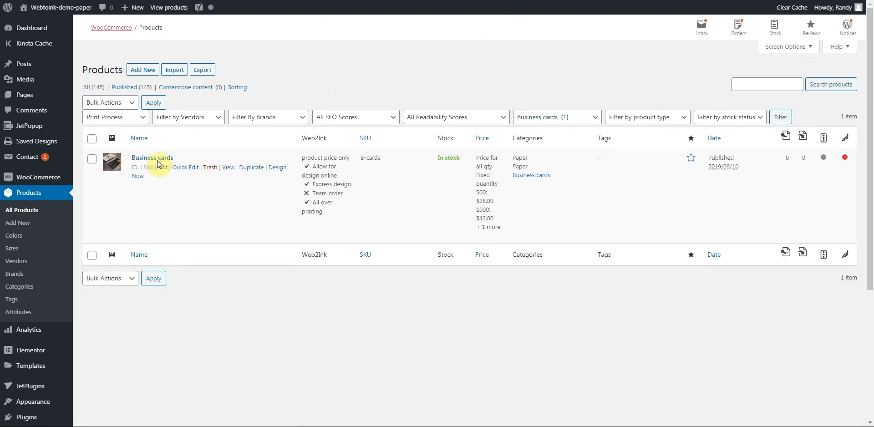
click(162, 171)
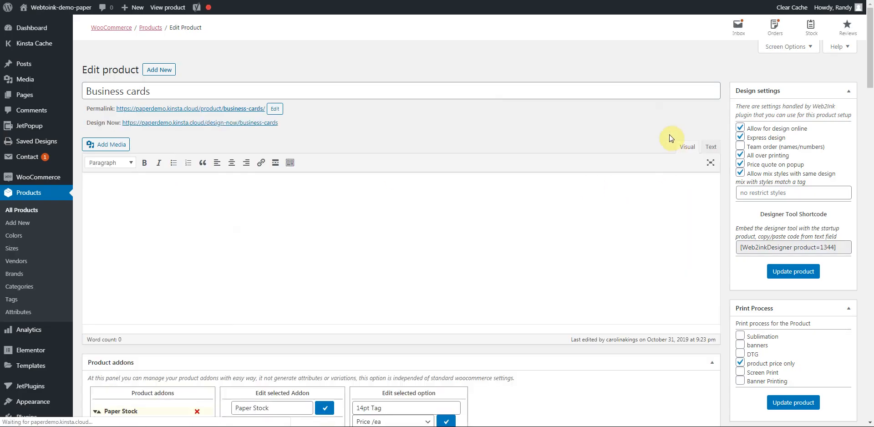
Toggle the Price quote on popup option in the product's design settings.
scroll(614, 211, down, 3)
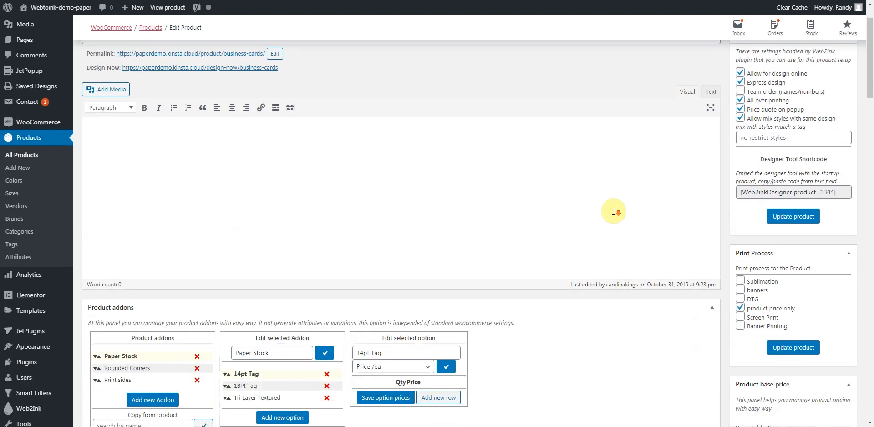
scroll(614, 215, up, 3)
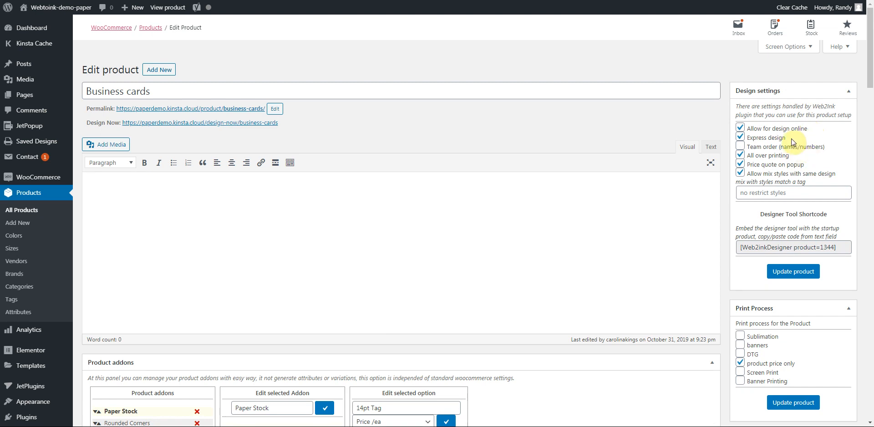
click(740, 164)
Review the base price's value and price method choices, keeping Price for all qty and Fixed quantity selected.
scroll(727, 173, down, 3)
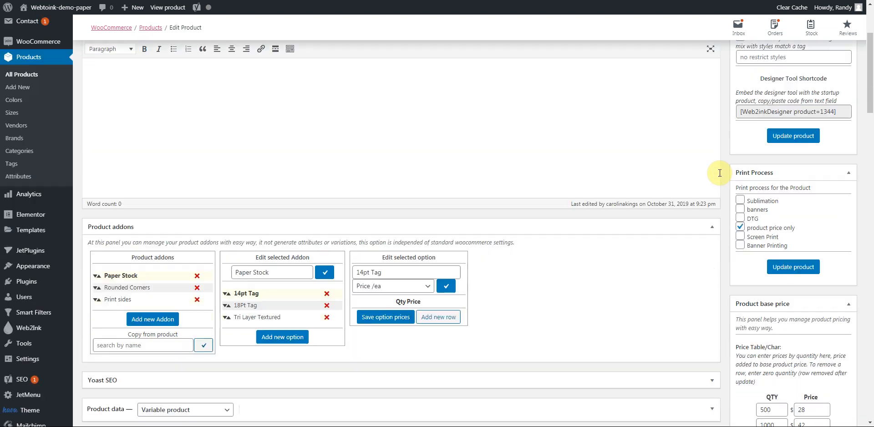
scroll(727, 173, down, 1)
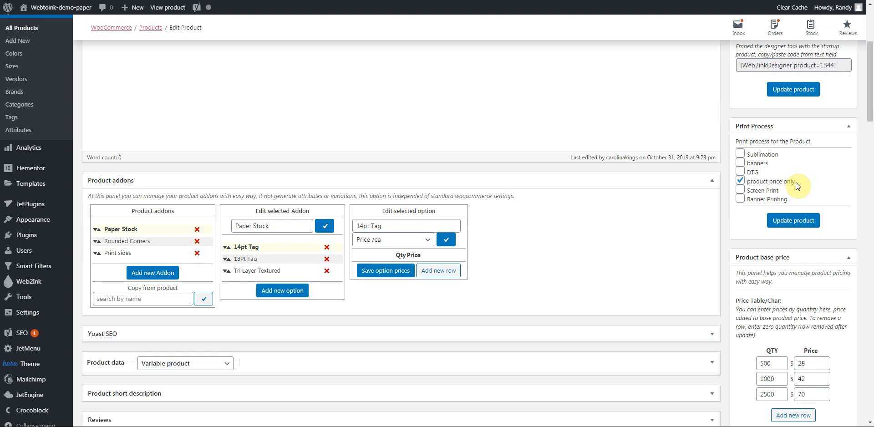
scroll(723, 193, down, 3)
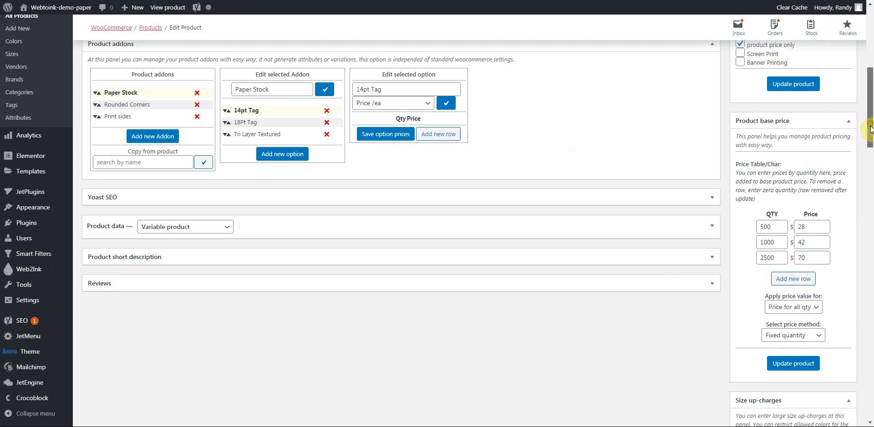
scroll(869, 134, down, 1)
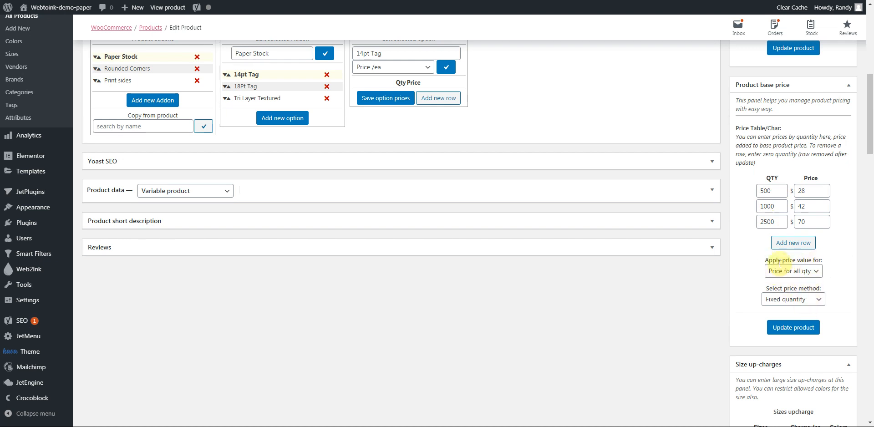
click(815, 270)
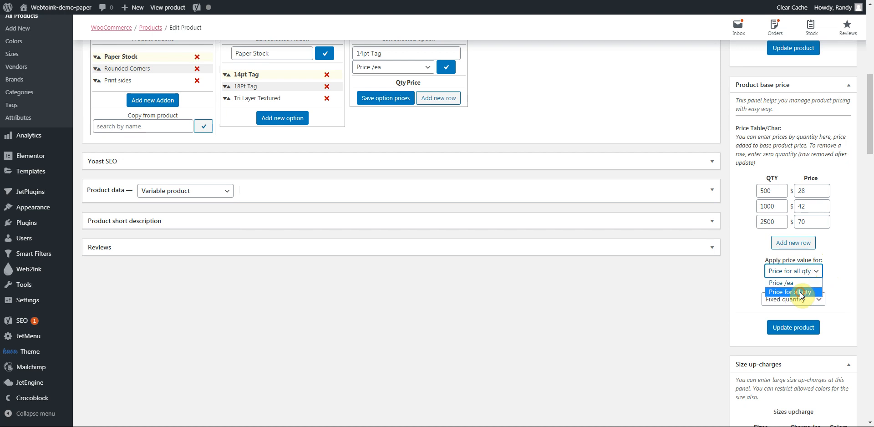
click(800, 294)
click(818, 275)
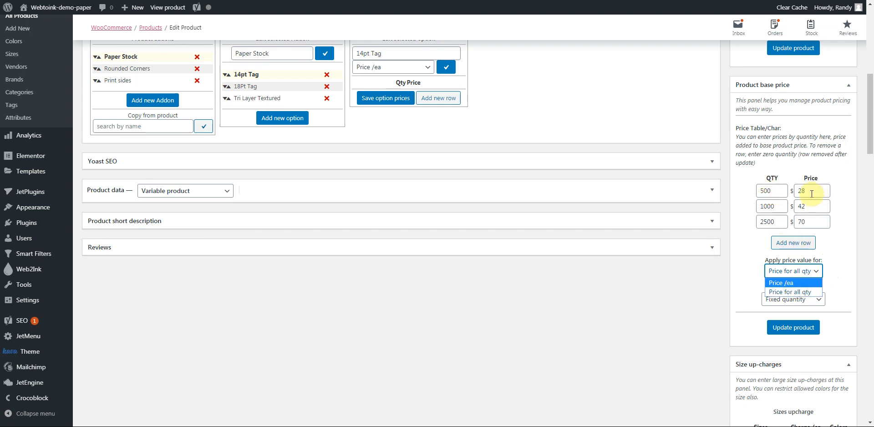
click(777, 292)
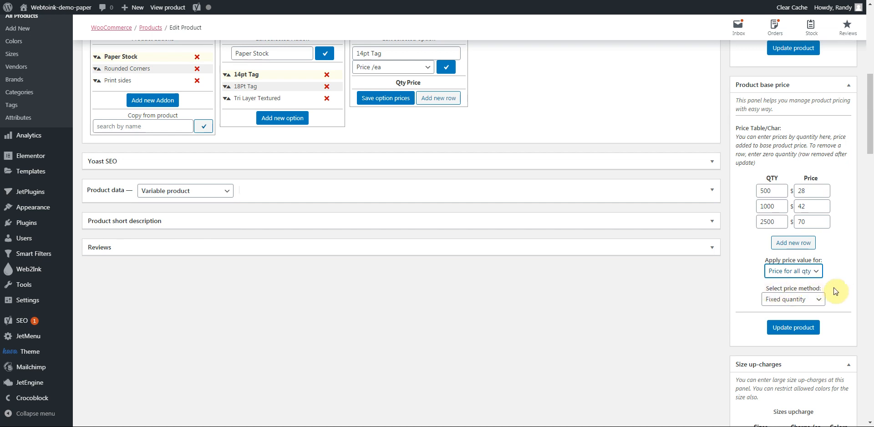
click(819, 299)
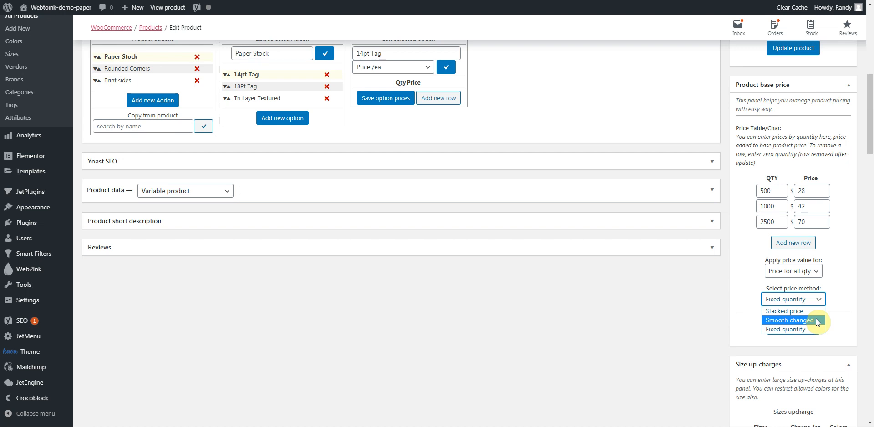
click(793, 330)
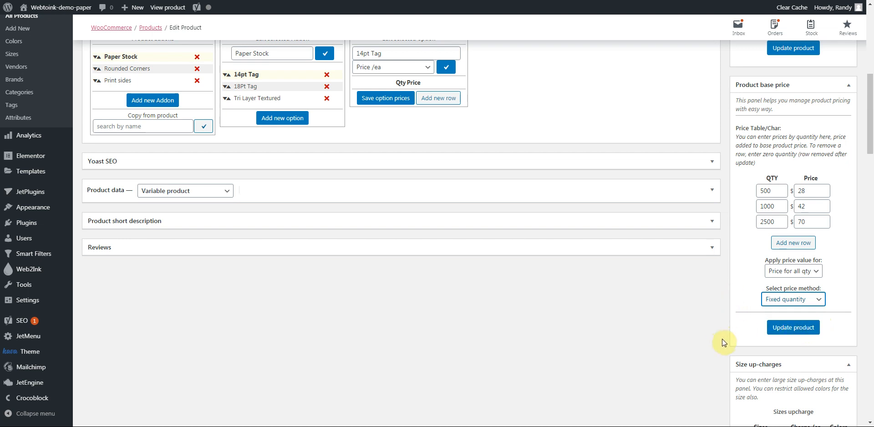
Examine the size up-charges per card for the Standard, Oversize and Mini sizes.
scroll(722, 340, down, 5)
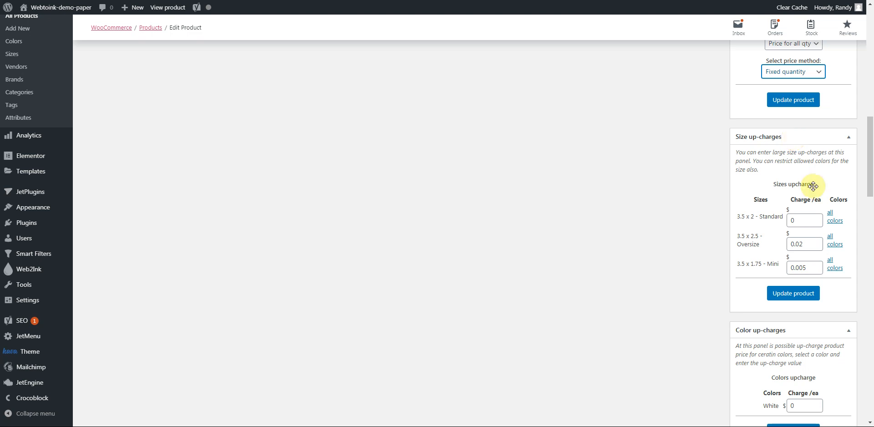
click(802, 219)
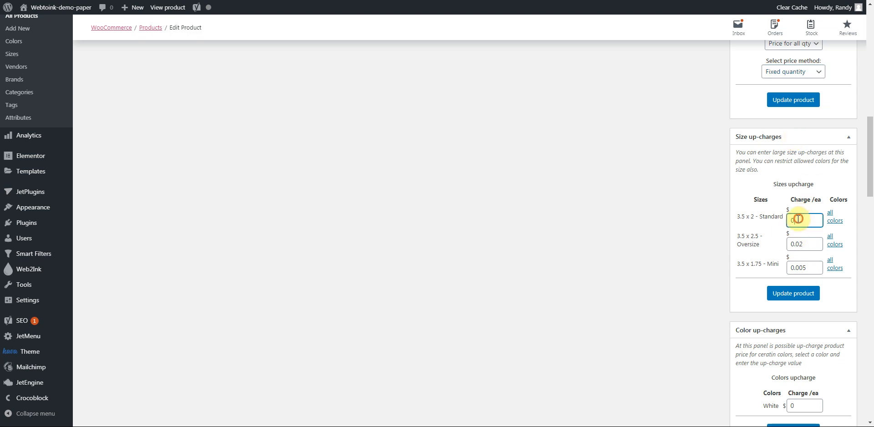
double_click(804, 244)
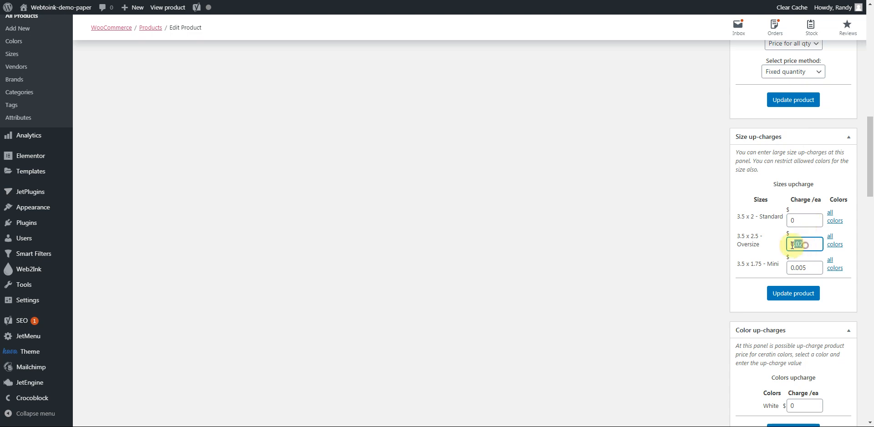
click(809, 267)
drag(808, 267, 789, 267)
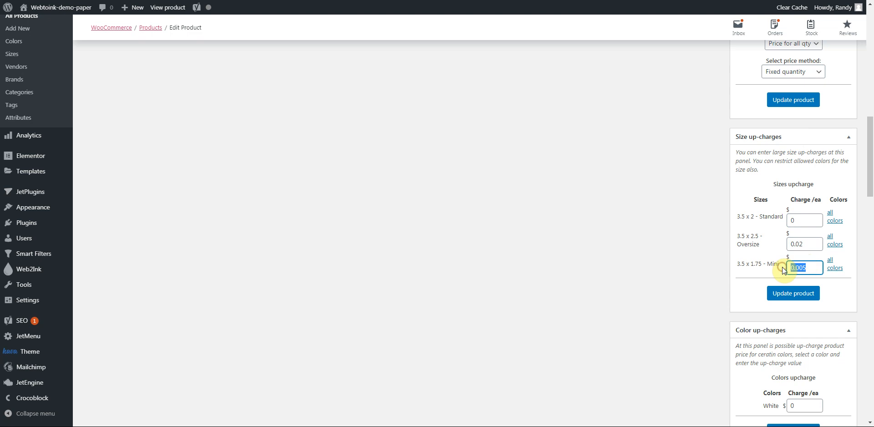
click(778, 271)
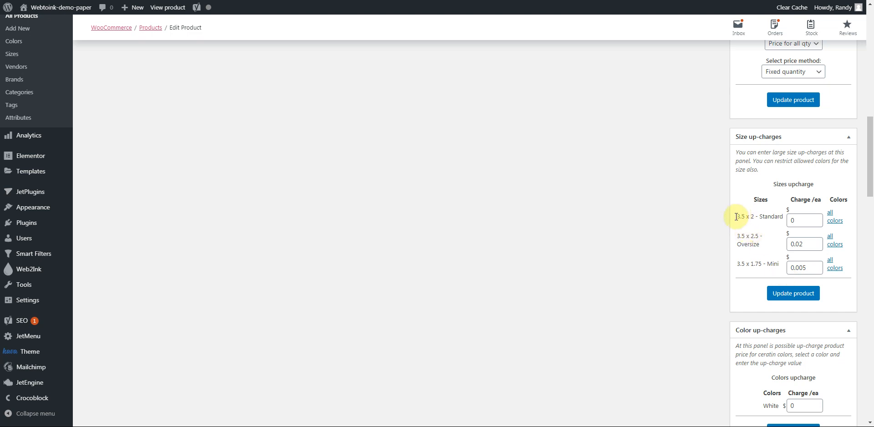
drag(741, 217, 784, 223)
click(781, 225)
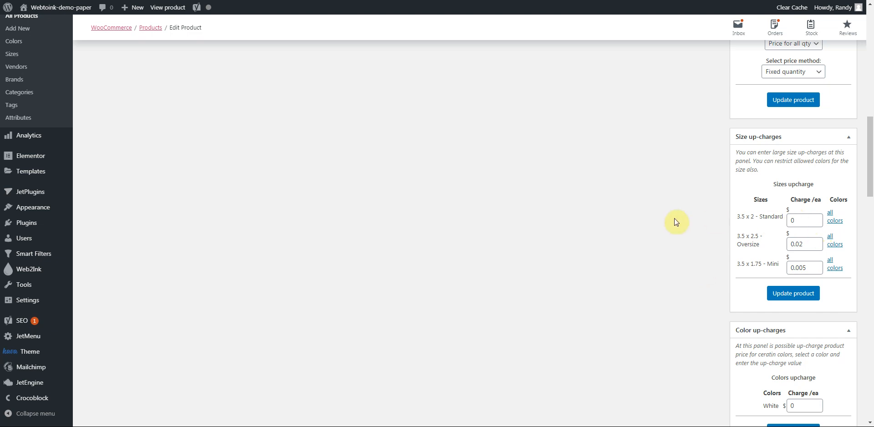
Inspect the Paper Stock addon's 14pt Tag option and compare it with the base price for 500 cards.
scroll(674, 220, down, 3)
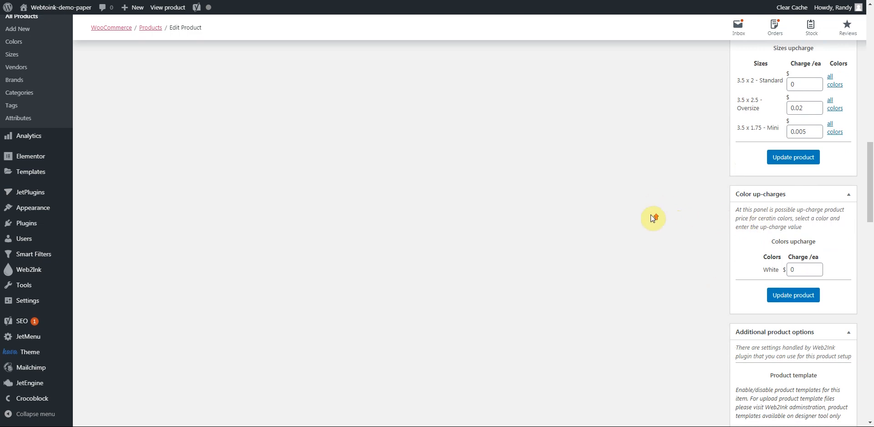
scroll(653, 216, up, 6)
scroll(720, 308, down, 2)
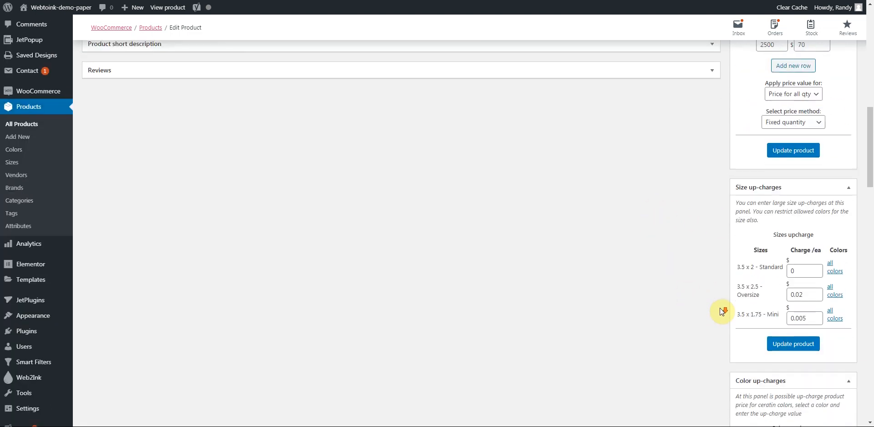
scroll(720, 307, up, 8)
scroll(726, 299, down, 1)
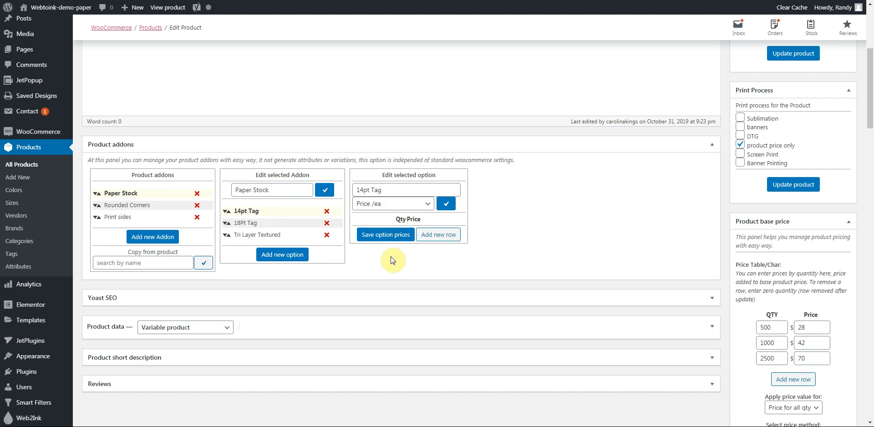
click(127, 197)
click(269, 210)
double_click(812, 328)
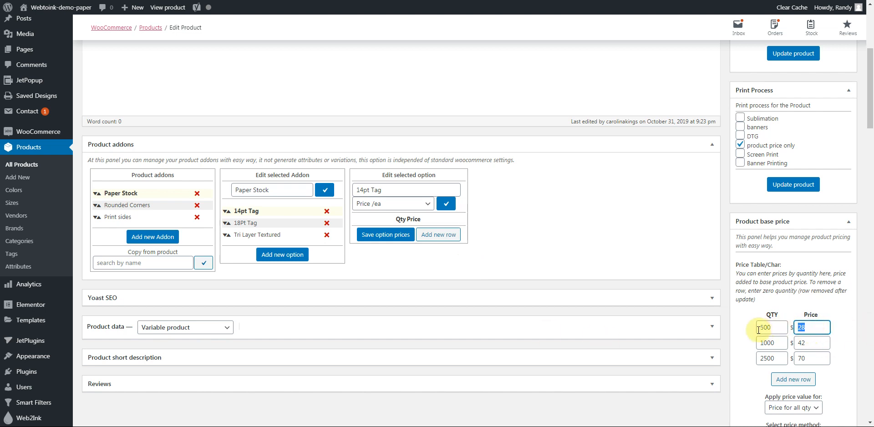
click(761, 328)
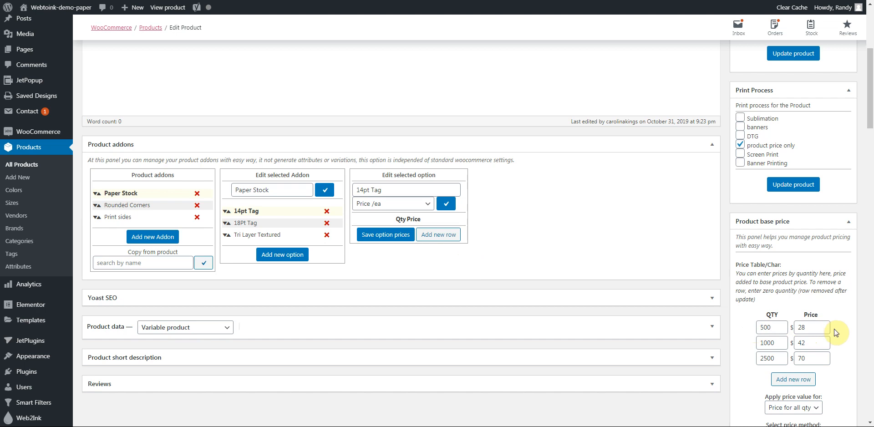
Inspect the quantity price tables of the 18Pt Tag and Tri Layer Textured paper stock options.
click(264, 224)
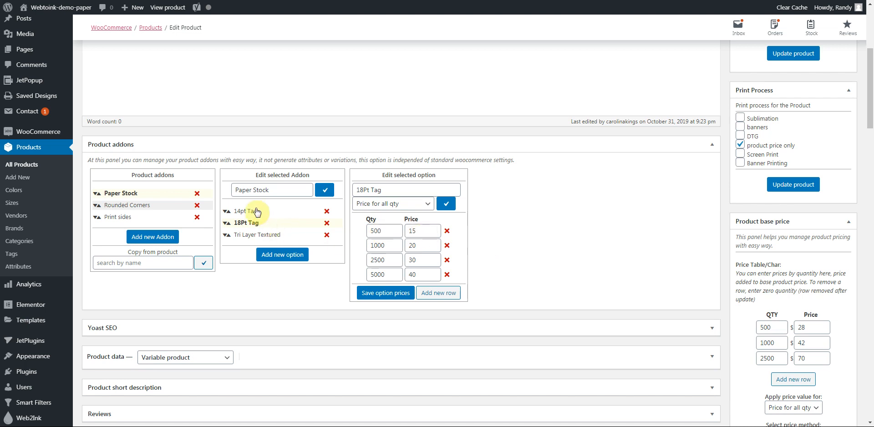
click(417, 231)
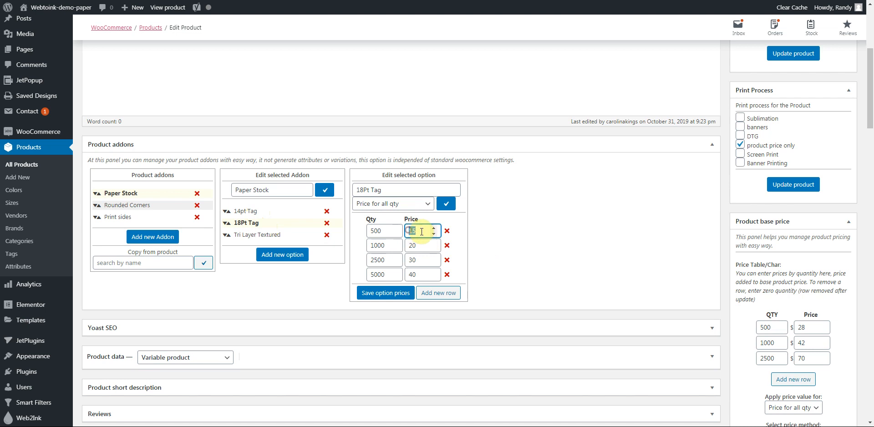
click(421, 232)
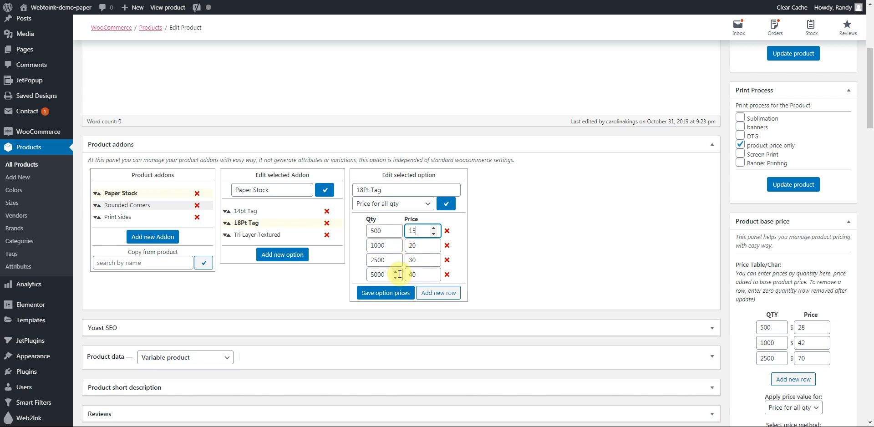
click(498, 249)
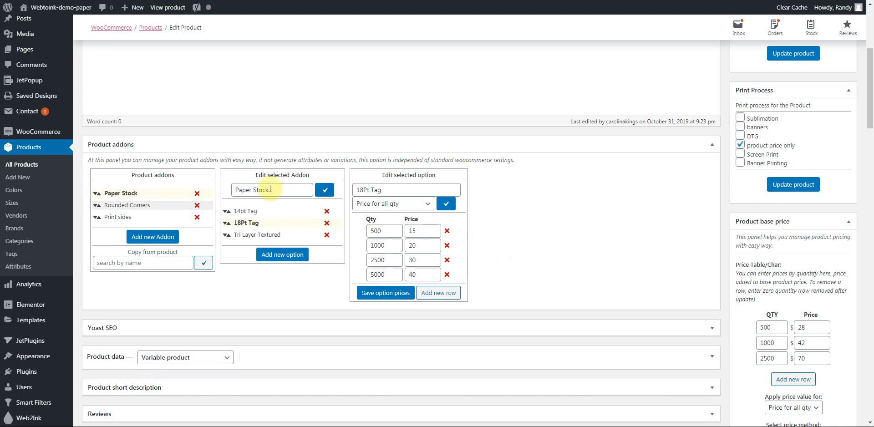
click(251, 235)
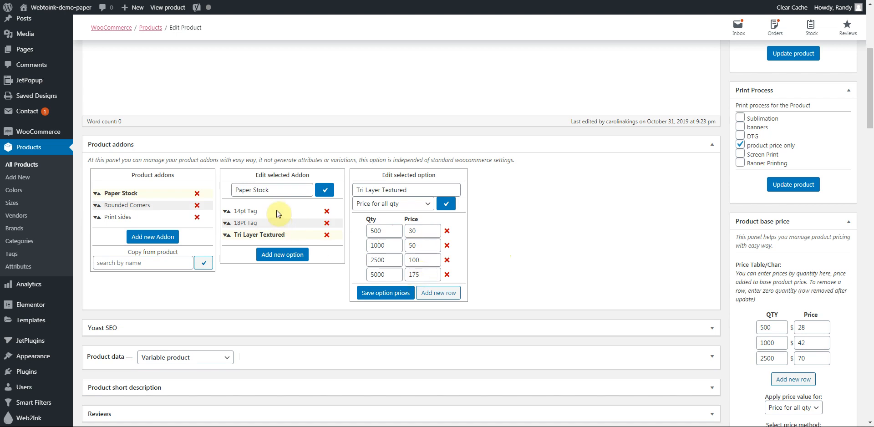
Inspect the pricing of the Rounded Corners addon's No and Yes options.
click(155, 205)
click(249, 211)
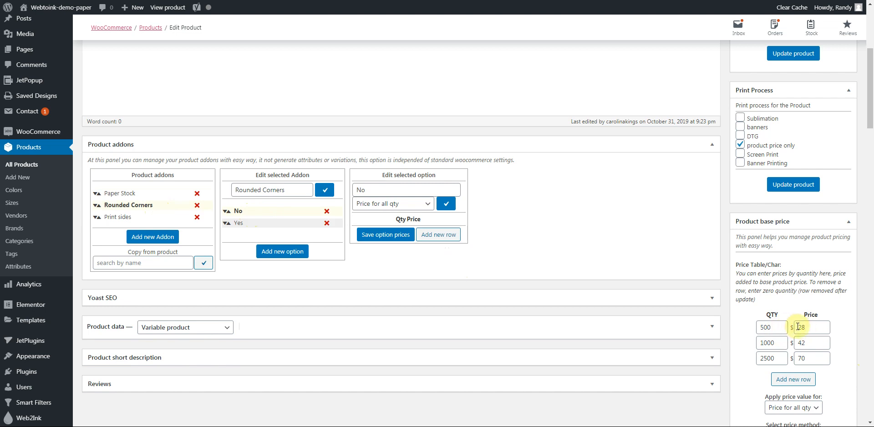
click(265, 223)
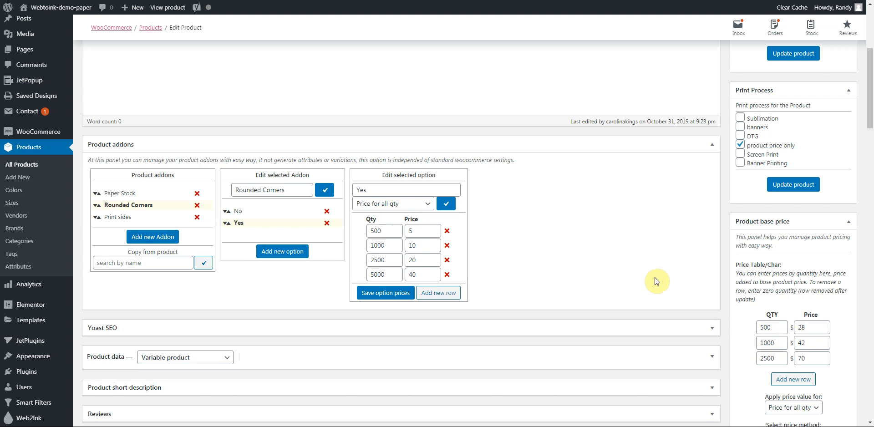
Add a new product addon titled "Additional High res Proof" and save its title.
click(146, 241)
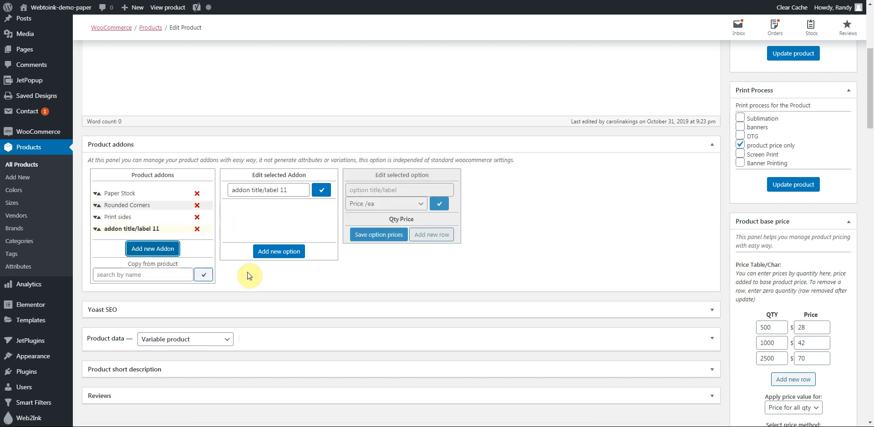
click(132, 231)
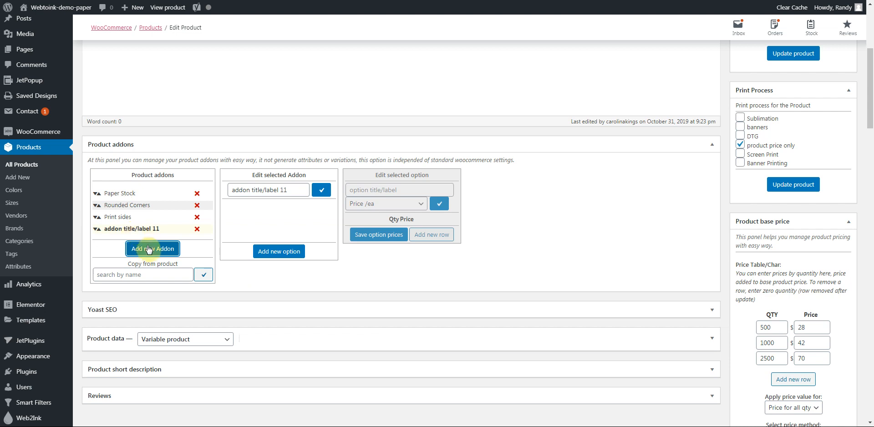
drag(289, 190, 234, 189)
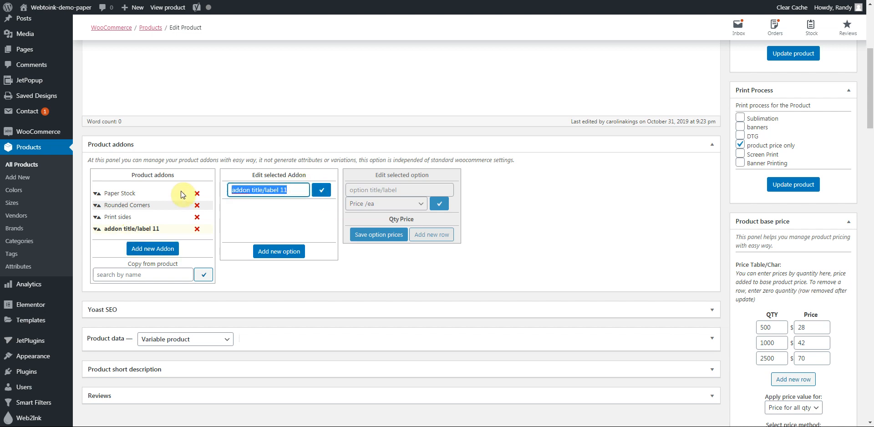
text(Adiitional High res Proof)
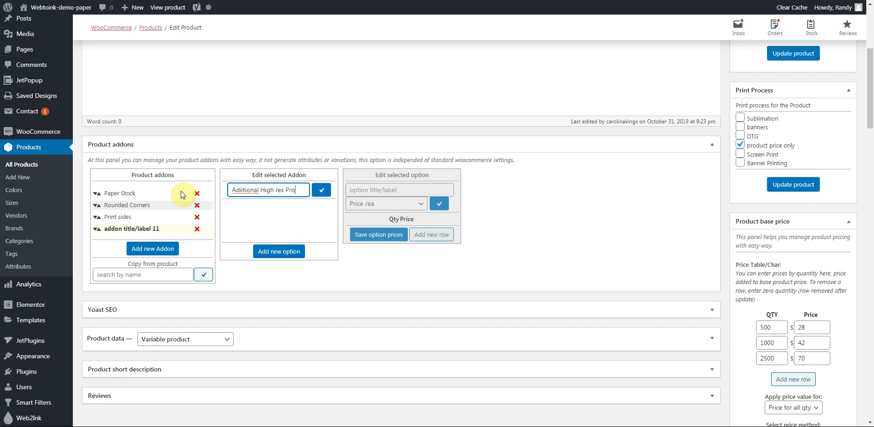
right_click(234, 189)
click(248, 195)
click(320, 191)
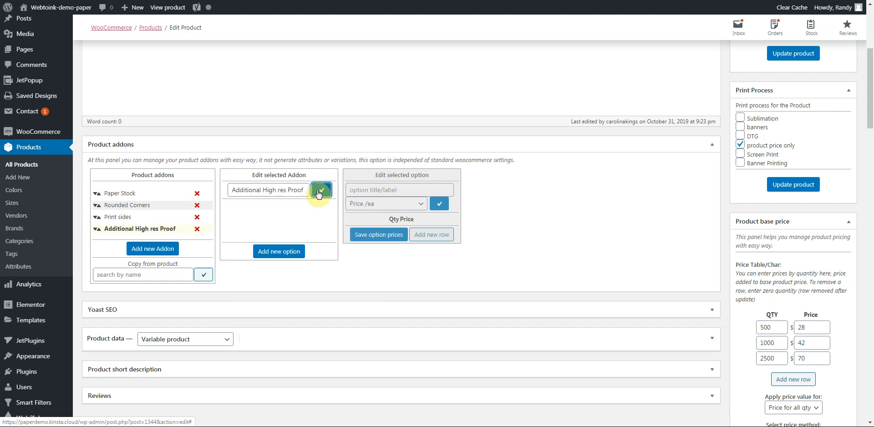
Add an option titled "No" to the Additional High res Proof addon and save its title.
click(277, 252)
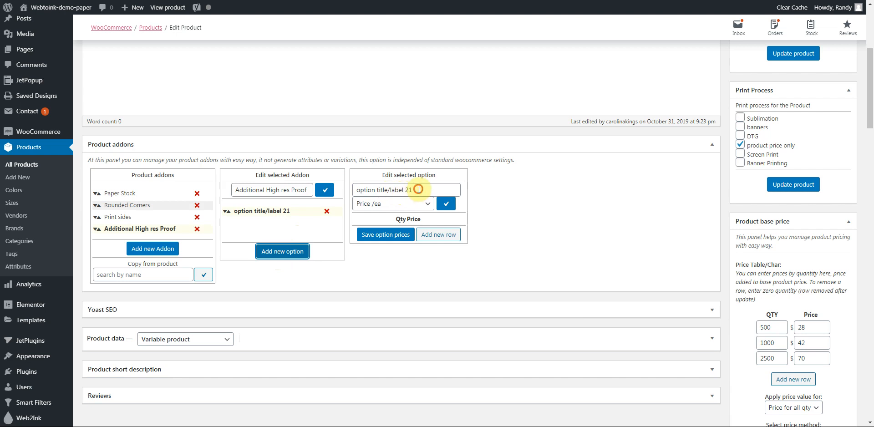
drag(417, 190, 363, 189)
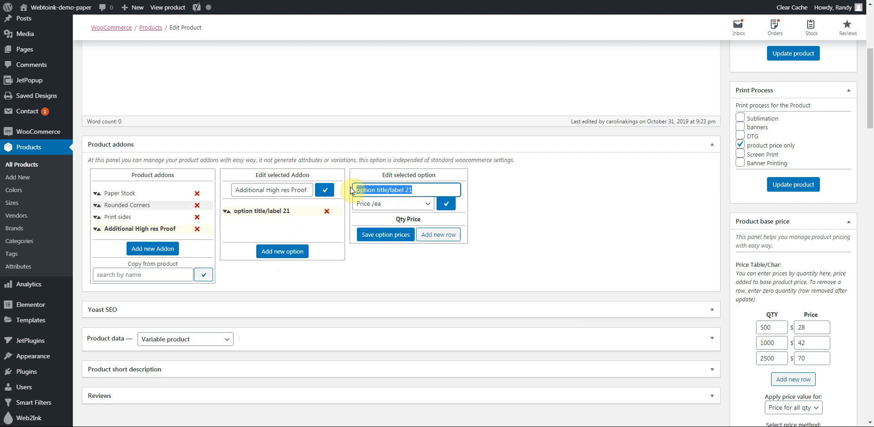
text(No)
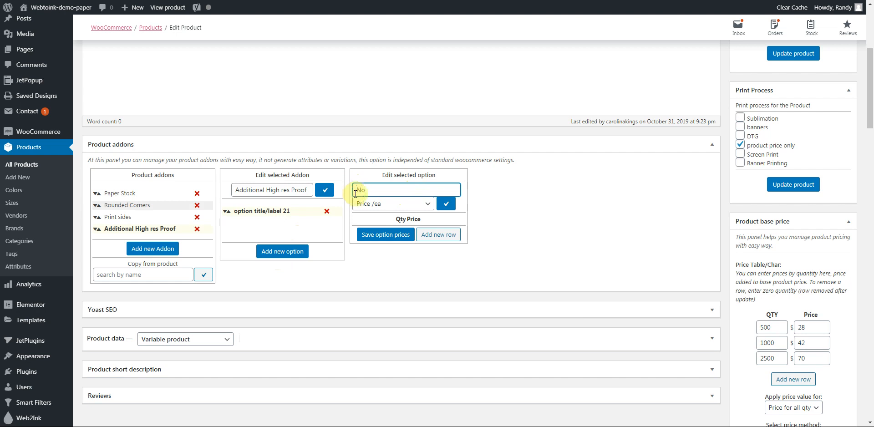
click(447, 203)
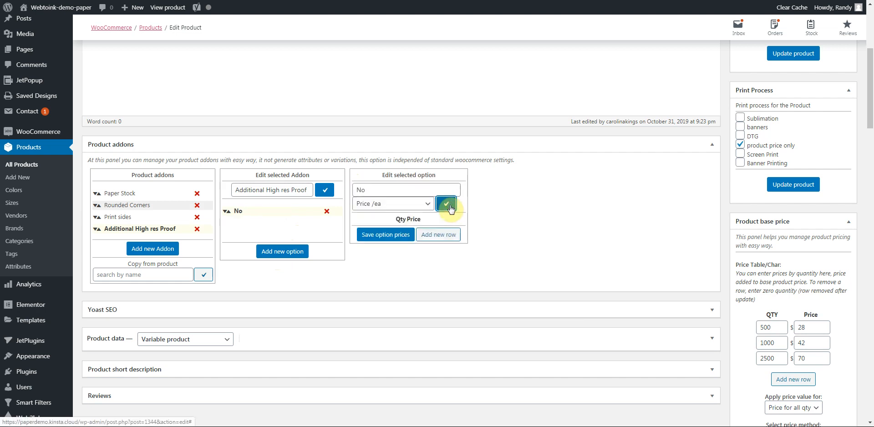
Add a second option titled "Yes" to the Additional High res Proof addon and save its title.
click(283, 252)
click(418, 190)
drag(418, 190, 348, 193)
text(Y)
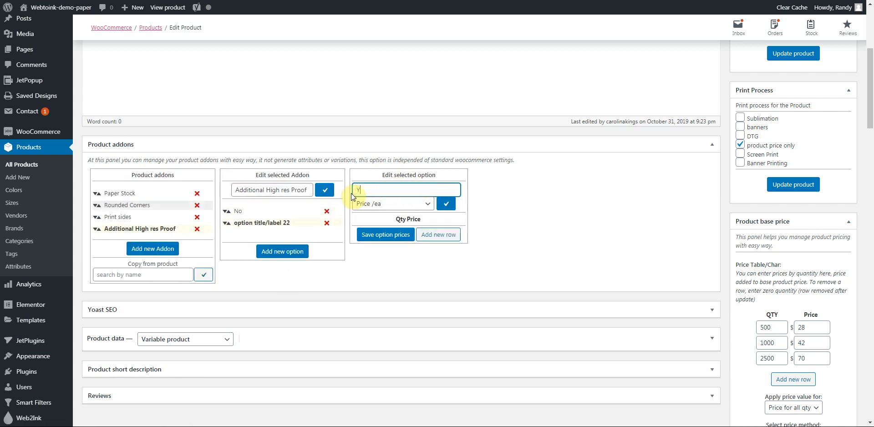
text(es)
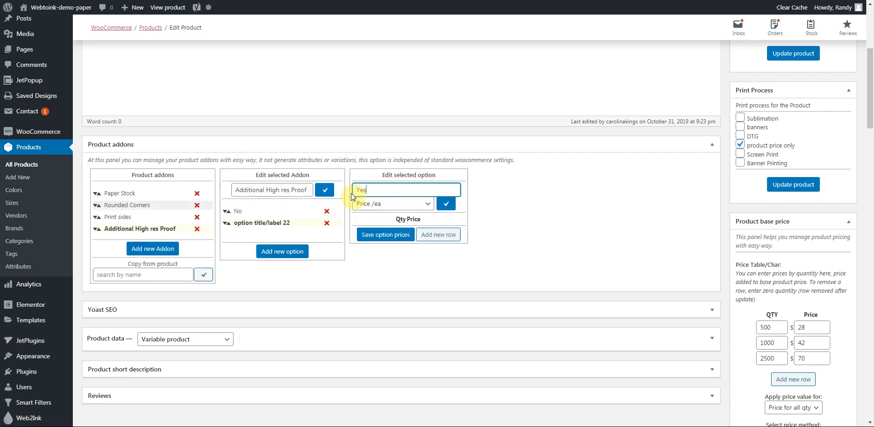
click(446, 205)
Give the Yes option a price of 15.00 for quantity 1, save the option prices and update the product.
click(438, 234)
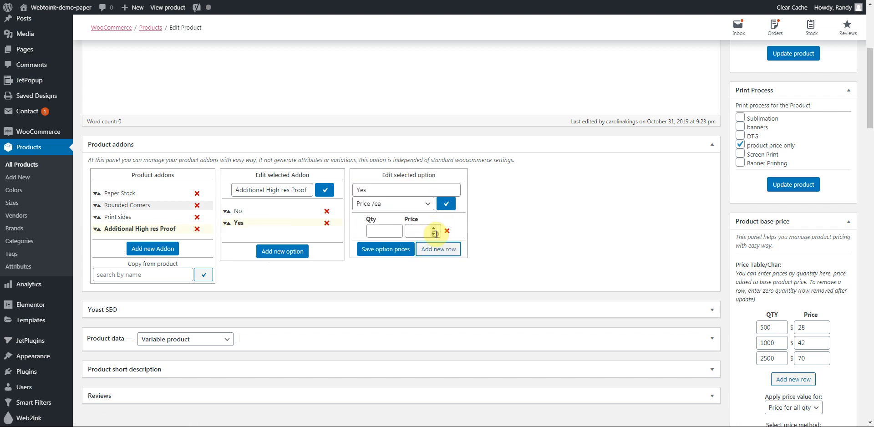
click(377, 232)
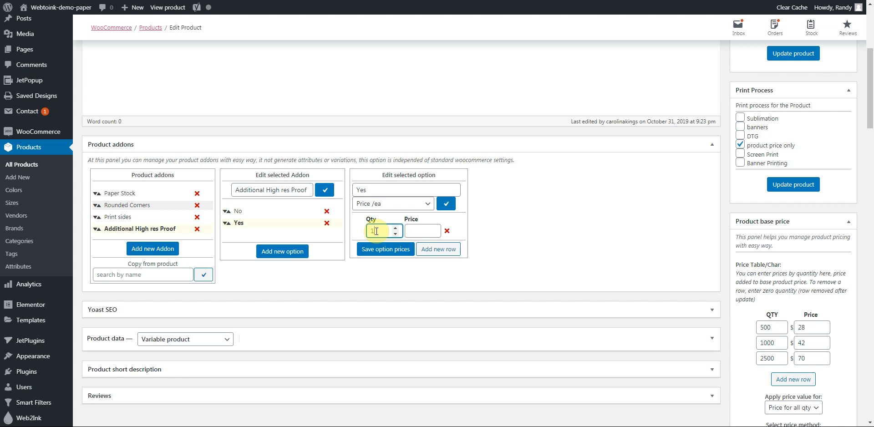
click(413, 232)
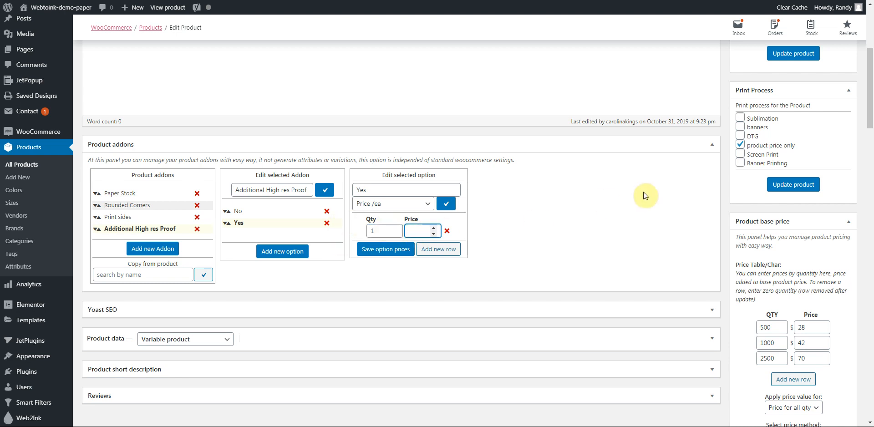
text(15.00)
click(382, 251)
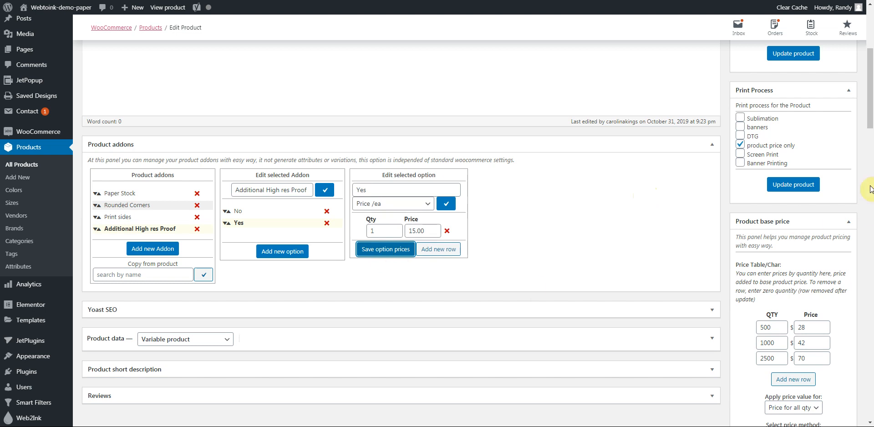
click(784, 186)
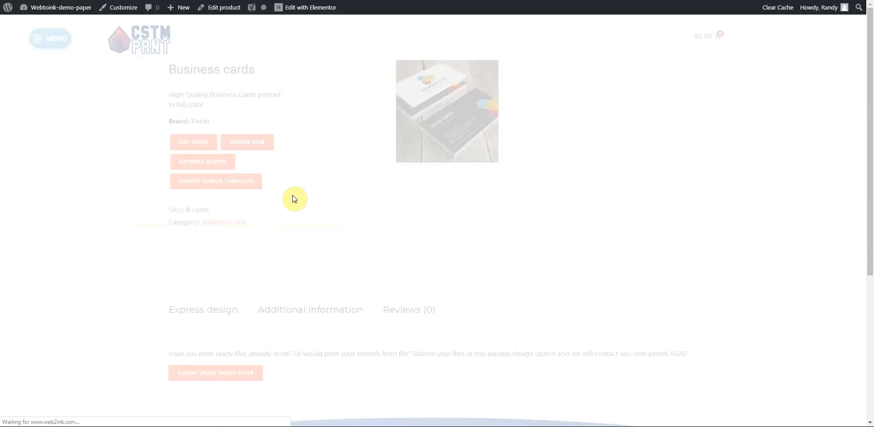
Open the price calculator on the Business cards product page and choose quantity 2500 with Tri Layer Textured paper stock.
click(195, 144)
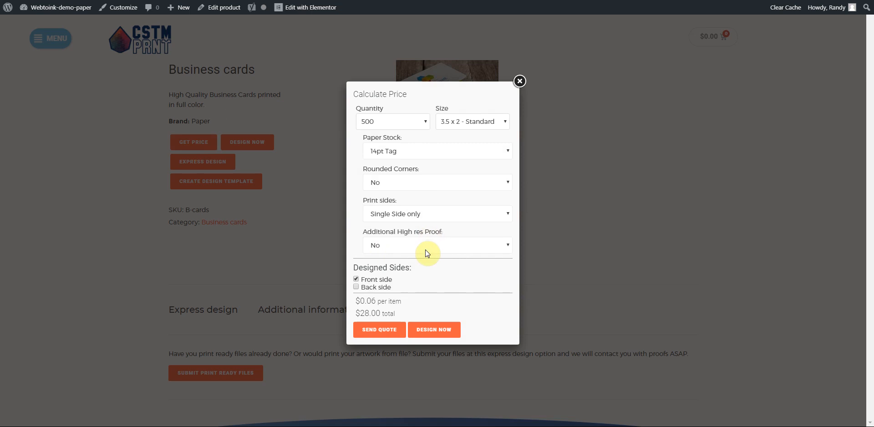
click(423, 125)
click(396, 152)
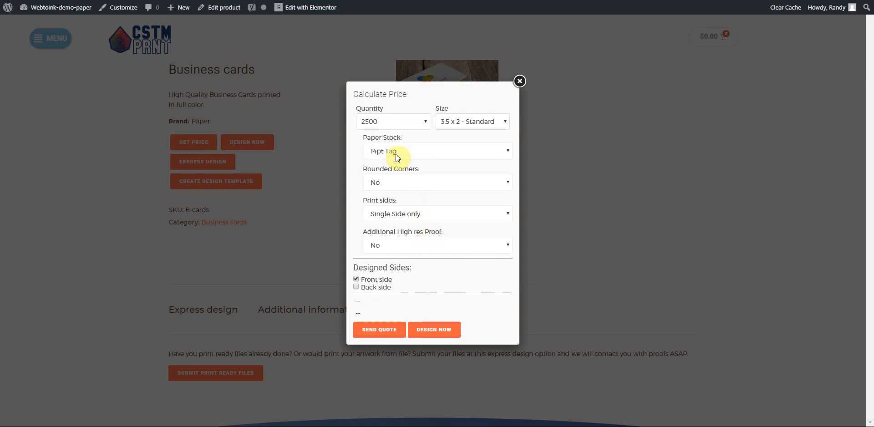
click(416, 154)
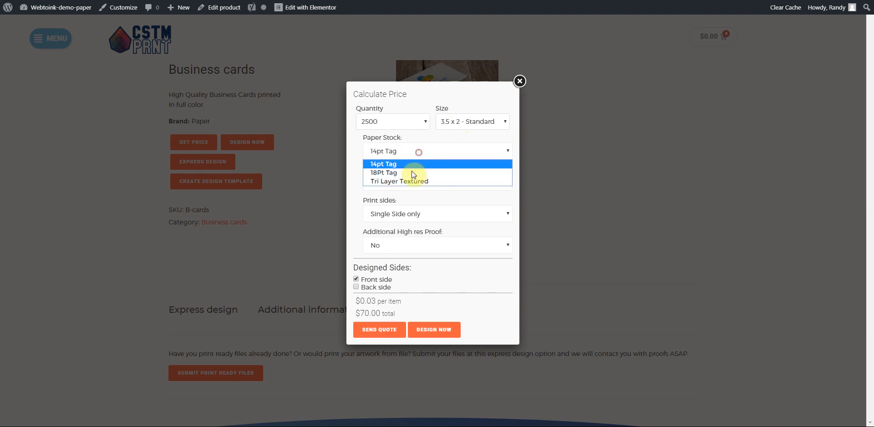
click(406, 183)
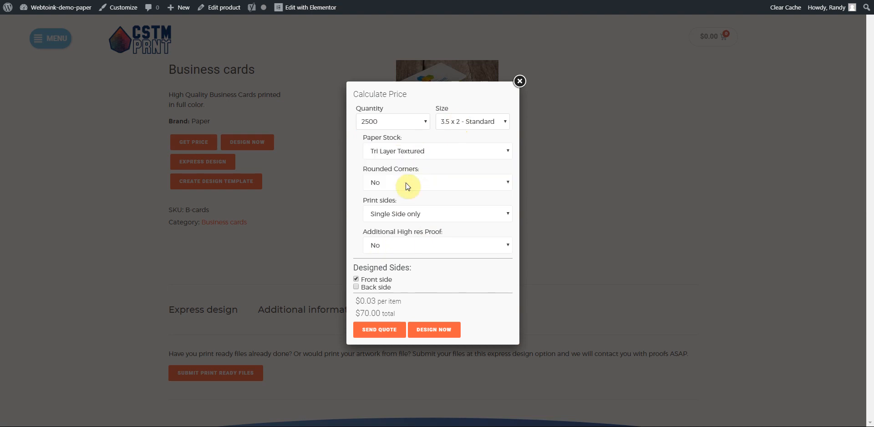
Set Rounded Corners to Yes in the price calculator and check the available Print sides choices.
click(405, 183)
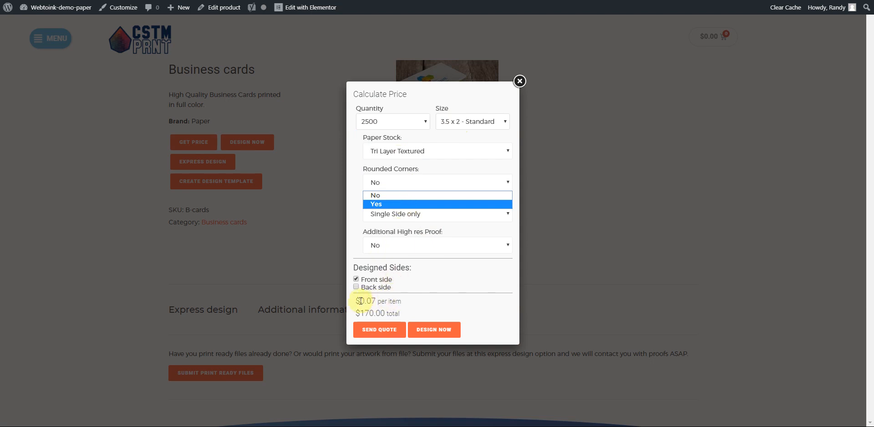
click(391, 204)
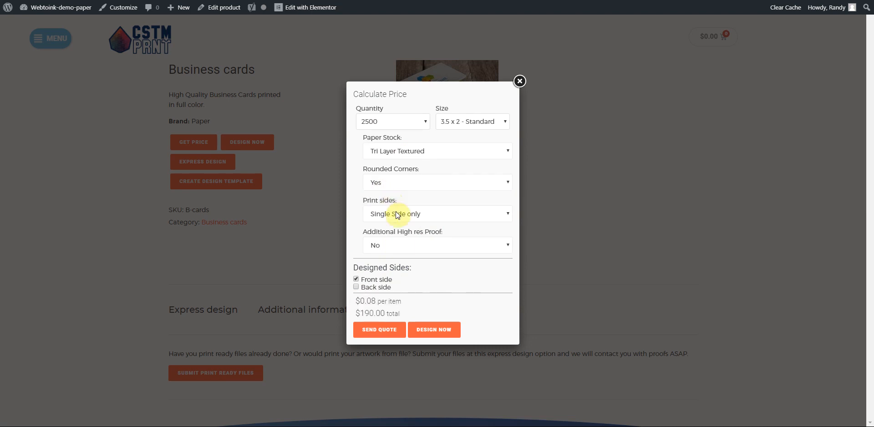
click(398, 215)
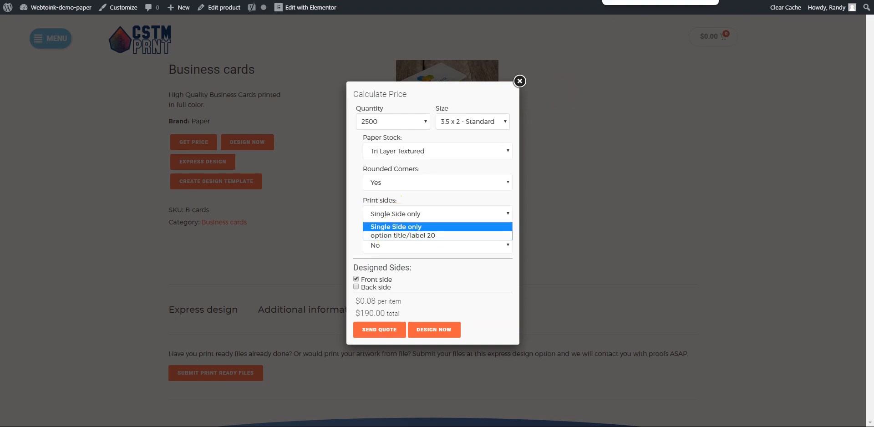
In the product editor, rename the Print sides addon's "option title/label 20" option to "Both sides" and update the product.
key(ctrl+Tab)
scroll(317, 202, down, 3)
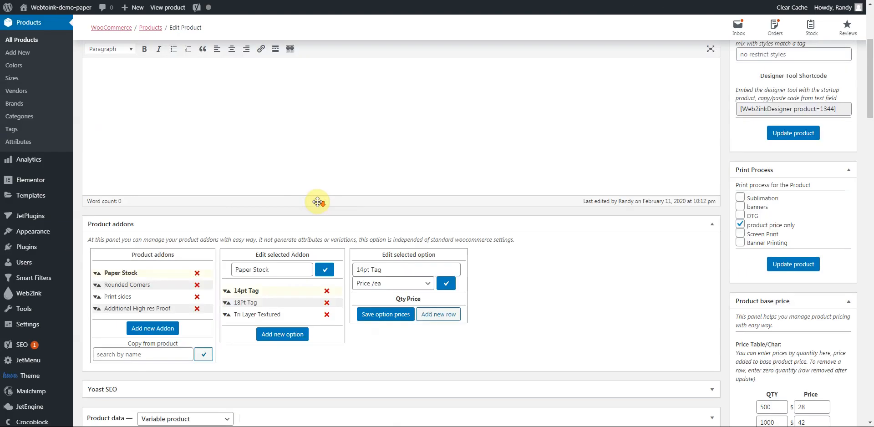
scroll(318, 202, down, 1)
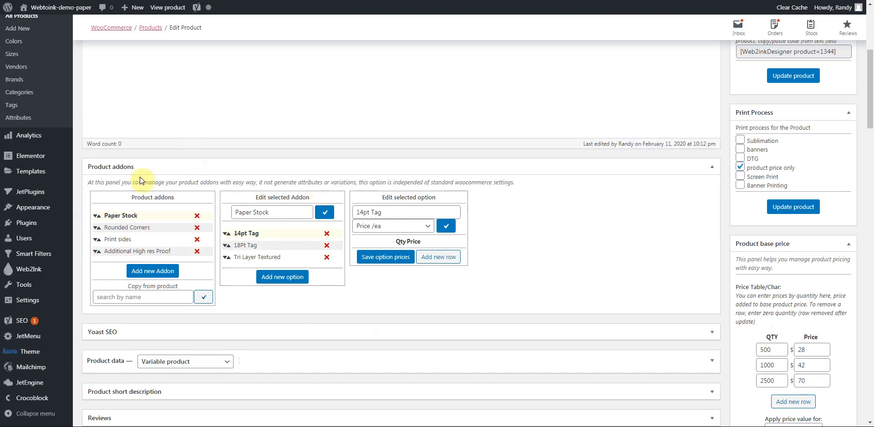
click(133, 239)
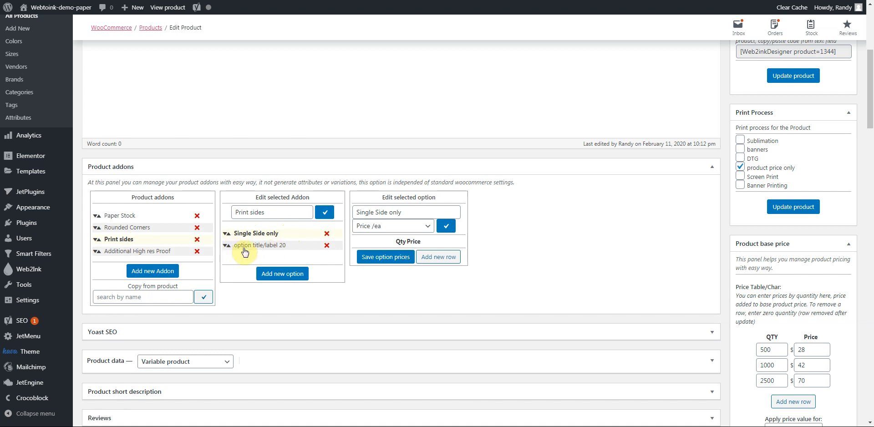
click(278, 249)
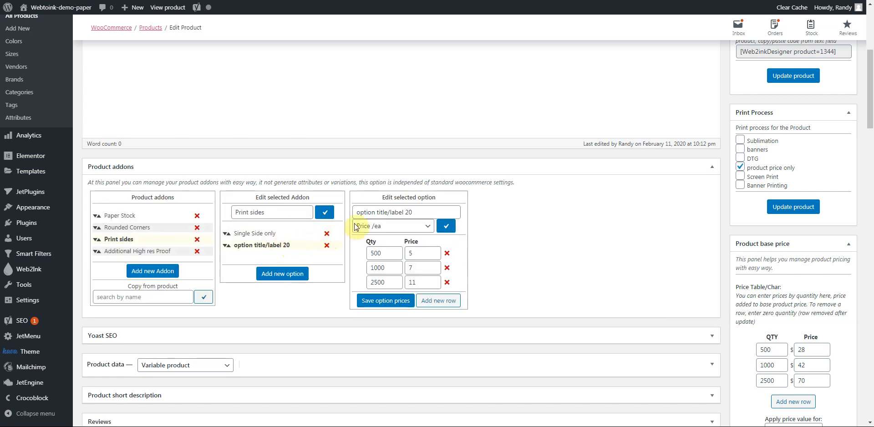
triple_click(413, 210)
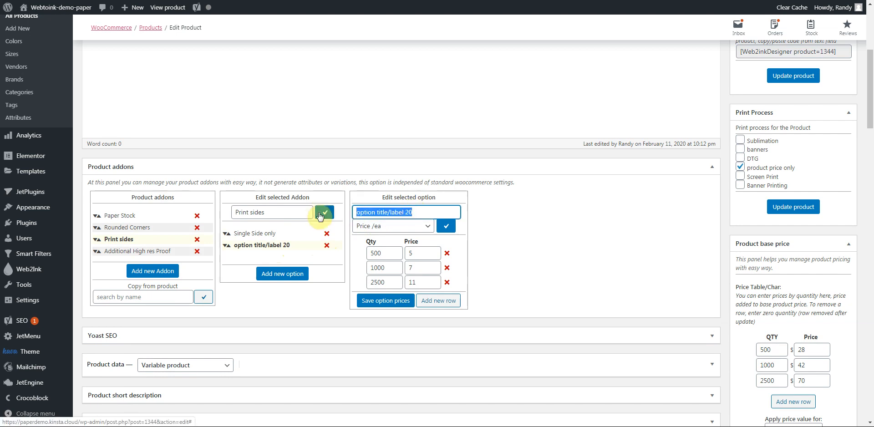
text(Both sides)
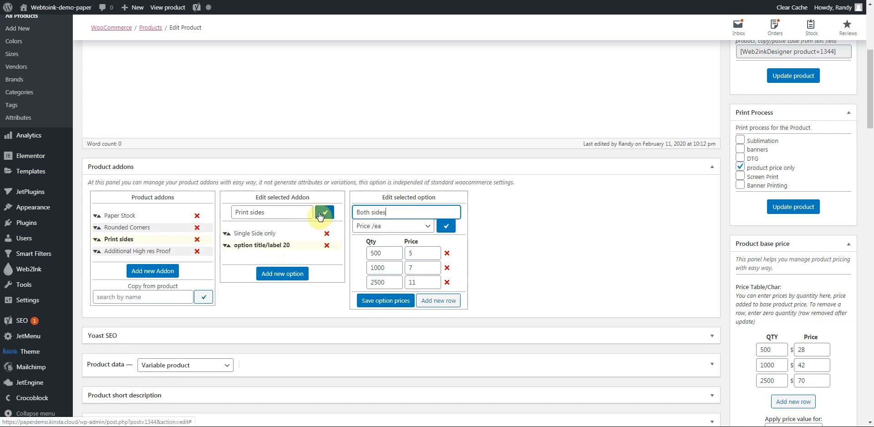
click(446, 225)
click(793, 207)
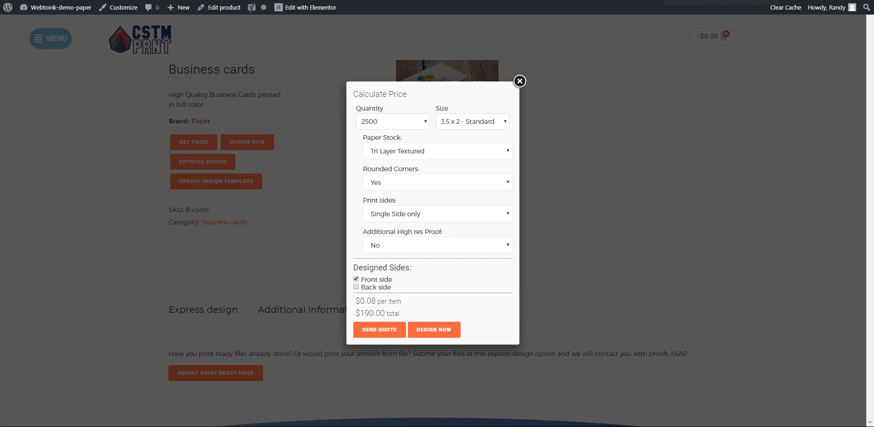
Reopen the product page's price calculator and choose quantity 2500, Tri Layer Textured paper stock and Rounded Corners Yes.
click(521, 81)
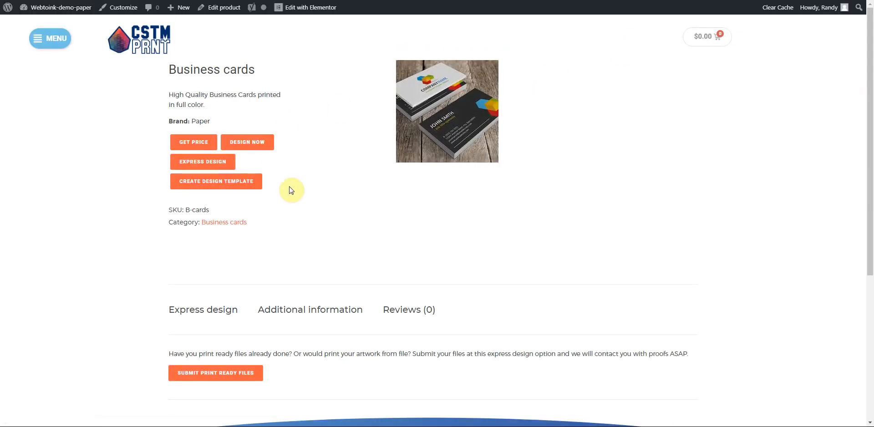
click(194, 142)
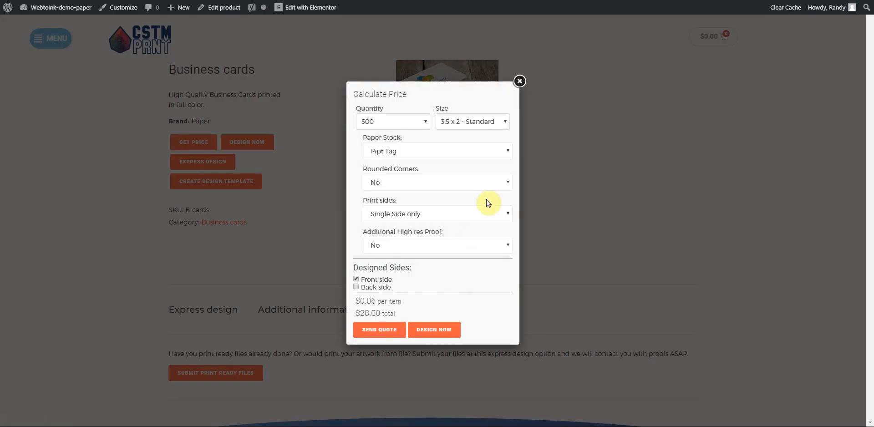
click(419, 121)
click(383, 151)
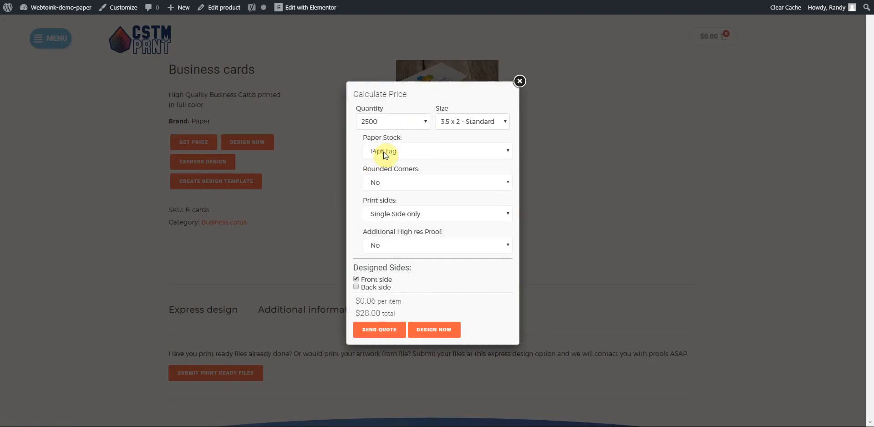
click(399, 182)
click(390, 204)
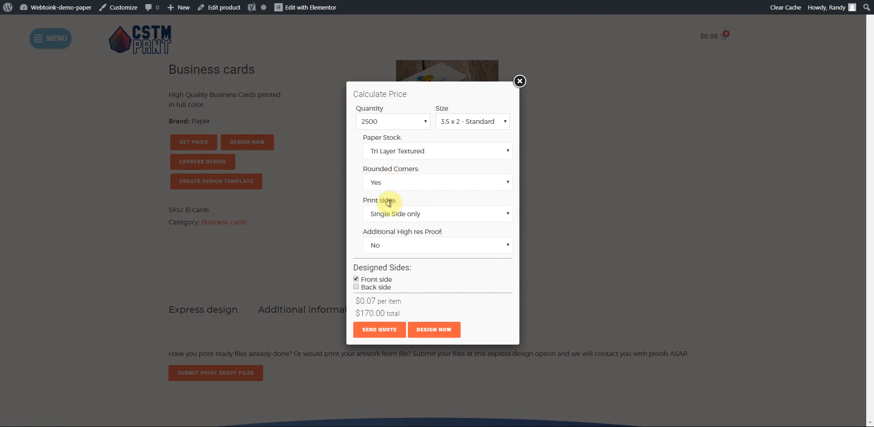
Compare the calculated price for Both sides and Single Side only, leaving Print sides on Both sides.
click(426, 213)
click(399, 235)
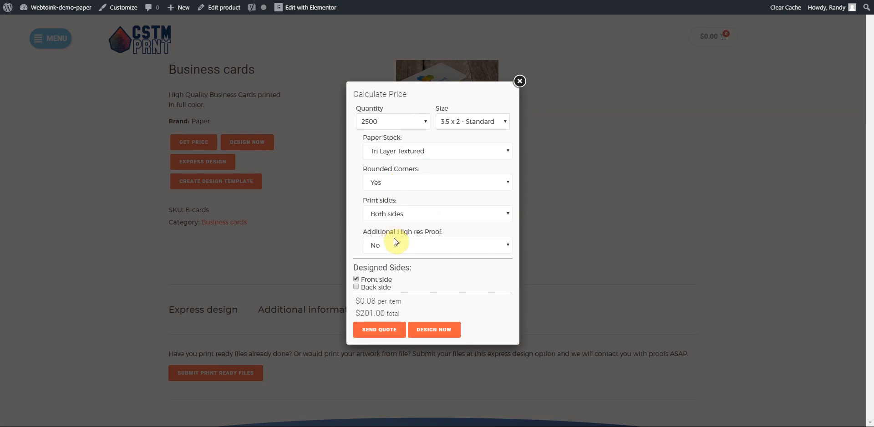
click(415, 214)
click(413, 227)
click(411, 219)
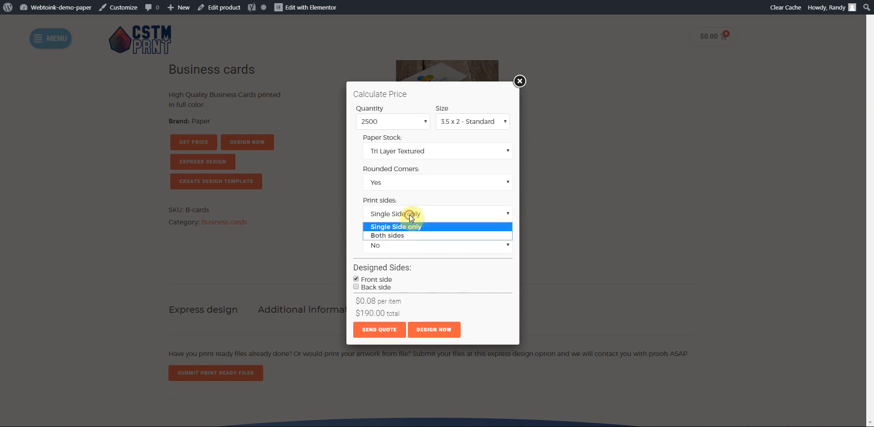
click(400, 235)
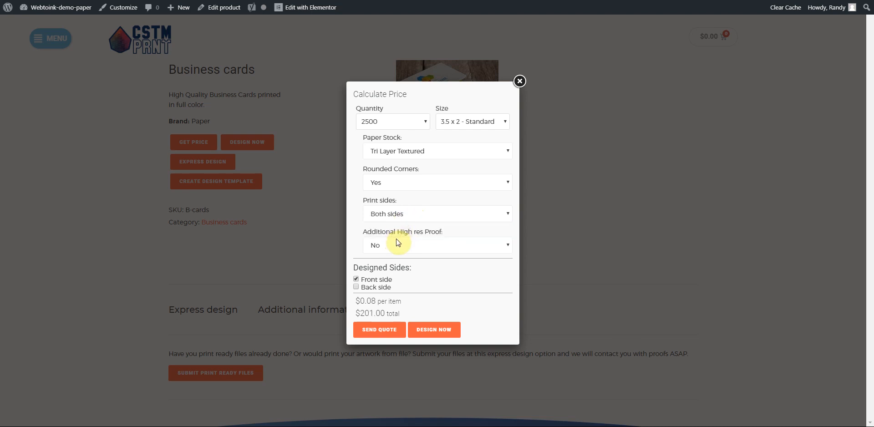
Set Additional High res Proof to Yes to check the price, and return to the Product addons section in the product editor.
click(397, 243)
click(397, 268)
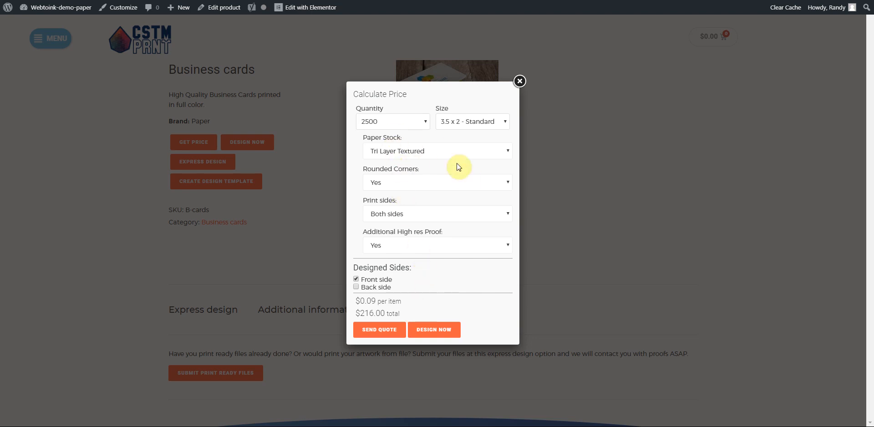
click(426, 122)
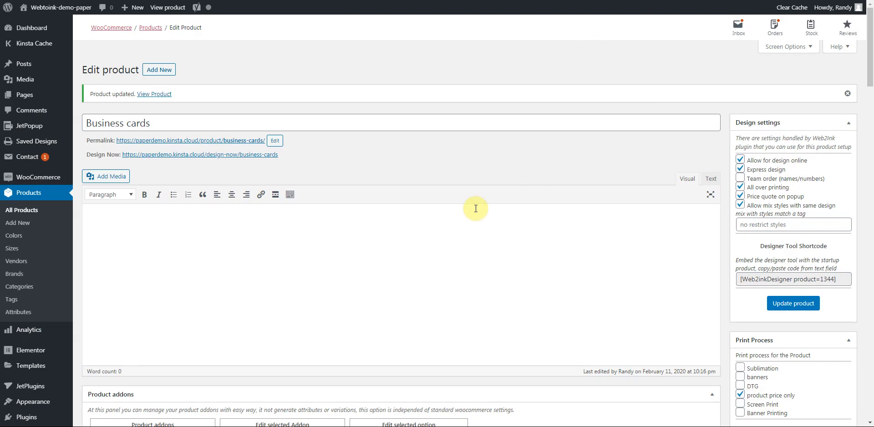
scroll(476, 208, down, 5)
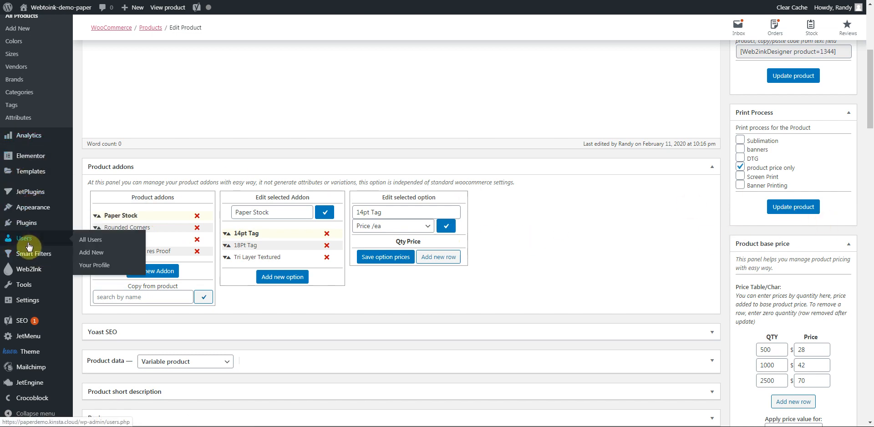
Open the Door hangers product from the full product list for editing and go to its Product addons section.
scroll(31, 182, up, 2)
click(25, 111)
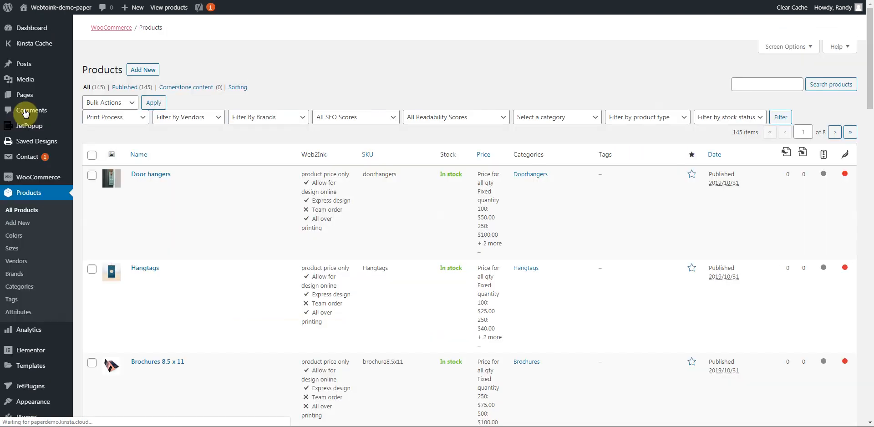
mouse_move(83, 188)
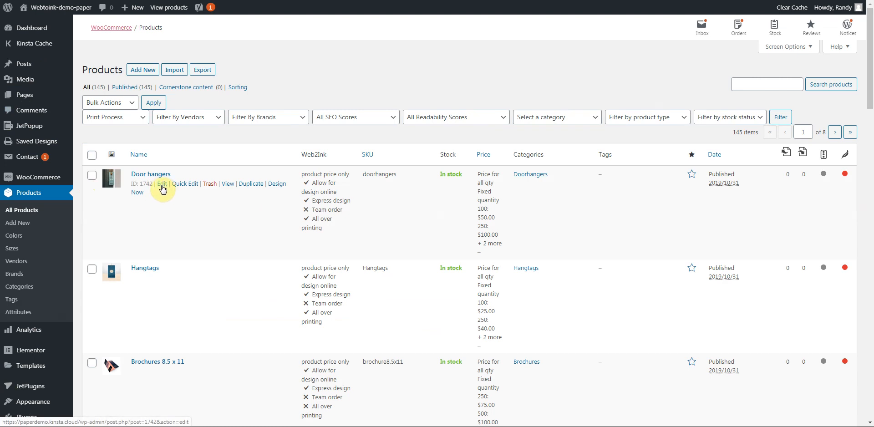
click(162, 184)
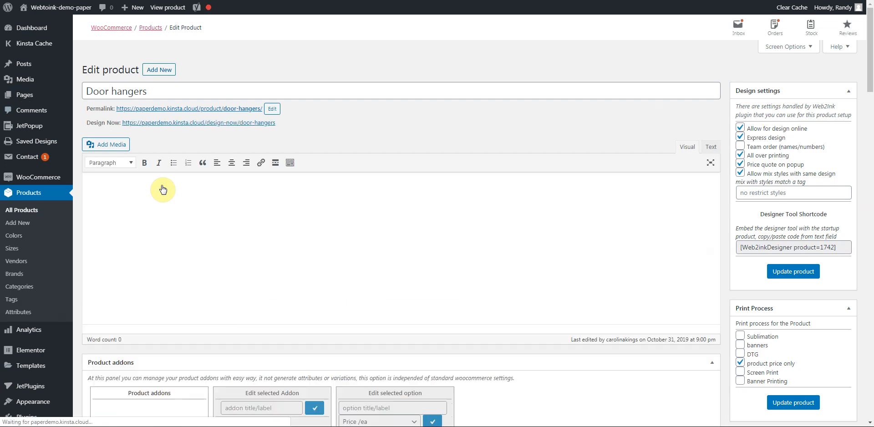
scroll(165, 186, down, 2)
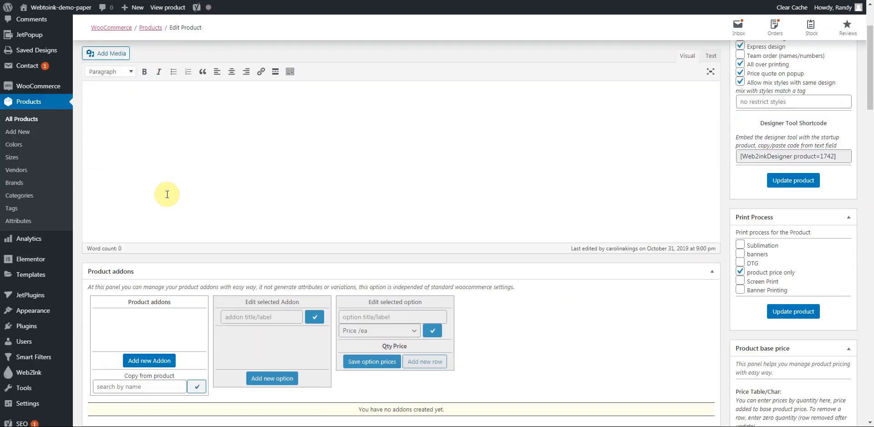
scroll(167, 195, down, 2)
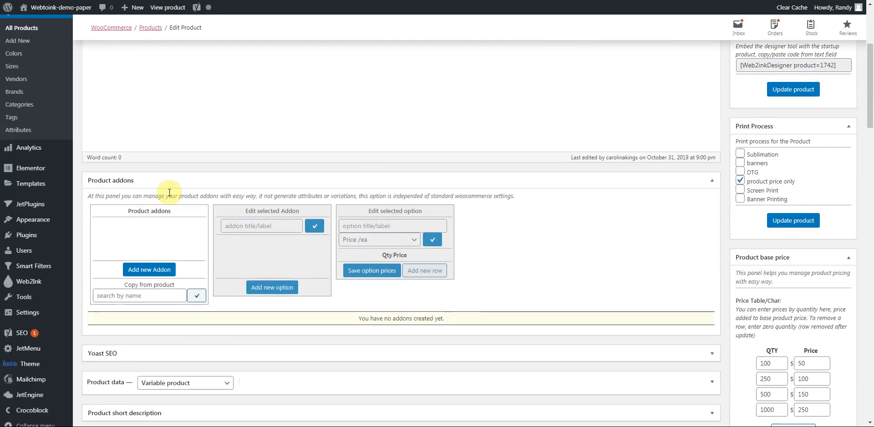
Copy the product addons from the Postcards product into the Door hangers product.
click(109, 297)
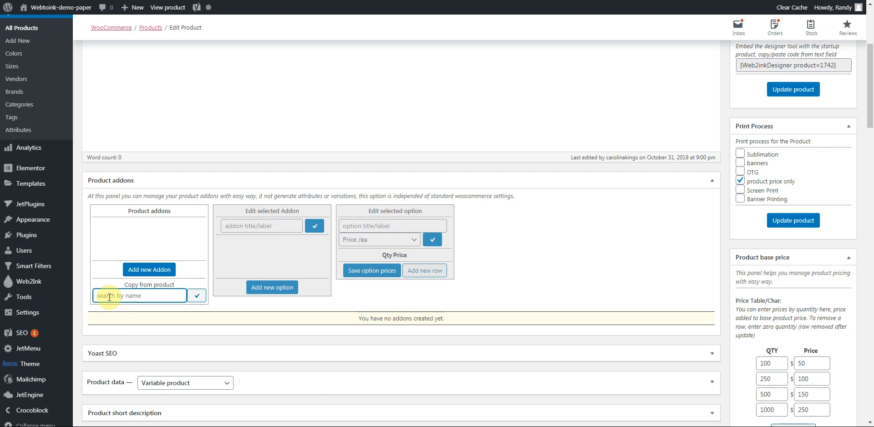
text(bus)
key(BackSpace)
key(BackSpace)
key(BackSpace)
text(po)
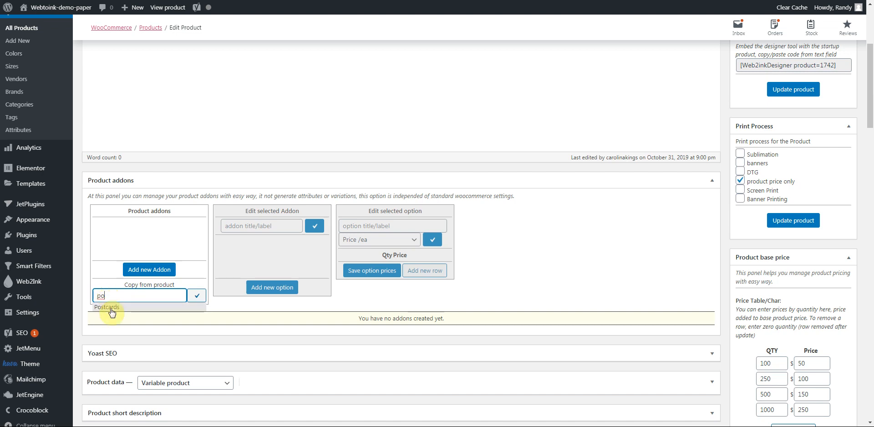
click(112, 308)
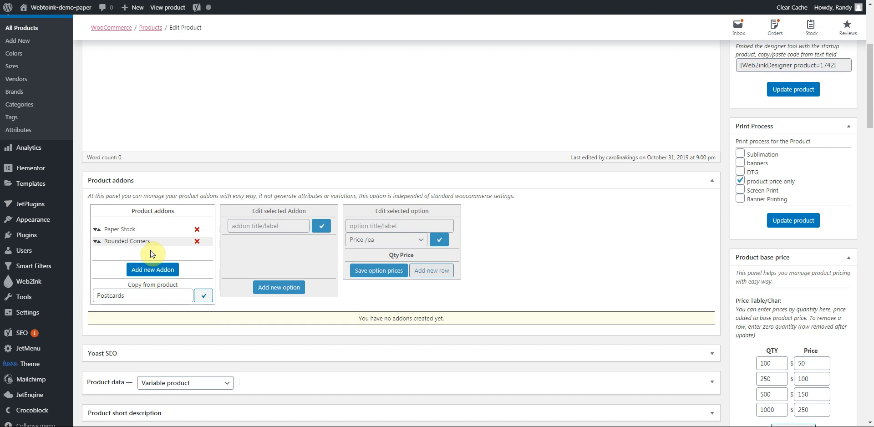
Examine the options of the copied Paper Stock and Rounded Corners addons.
click(134, 231)
click(136, 241)
click(141, 232)
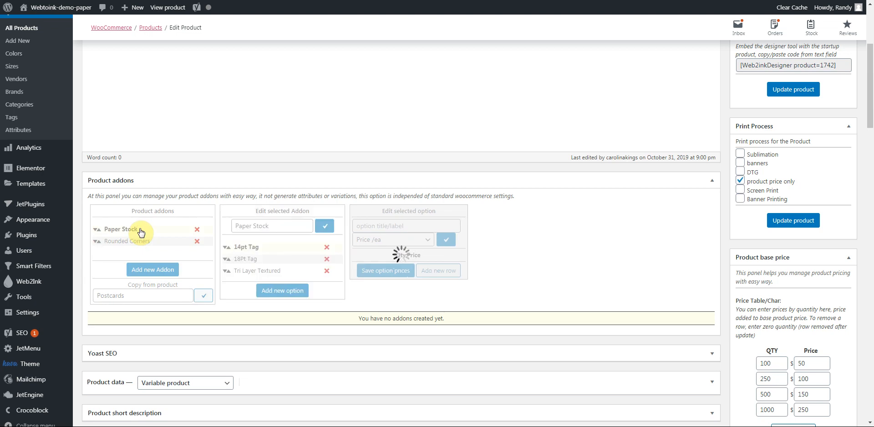
click(141, 243)
click(126, 296)
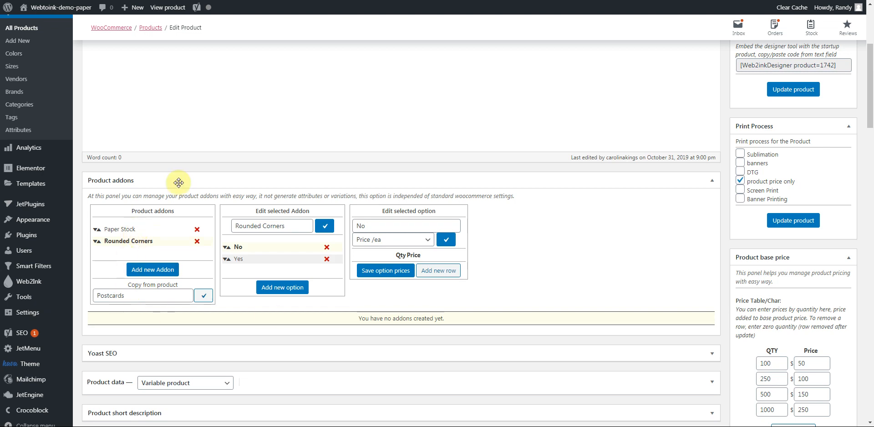
Delete the Rounded Corners and Paper Stock addons from Door hangers and return to the product list.
click(197, 243)
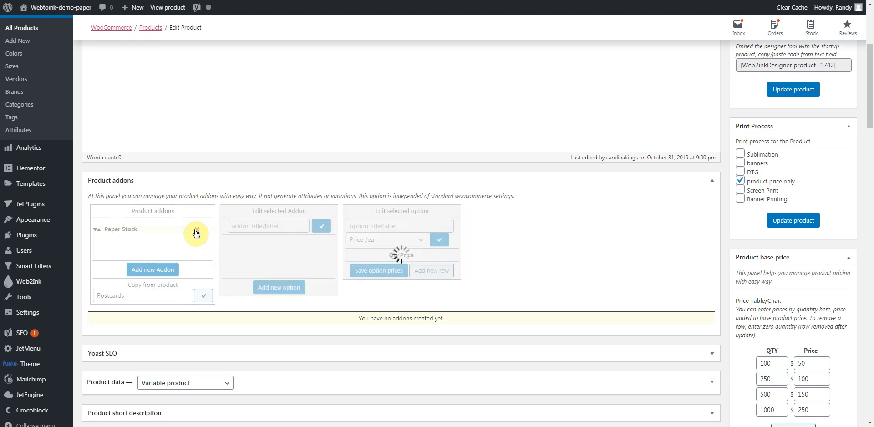
click(197, 230)
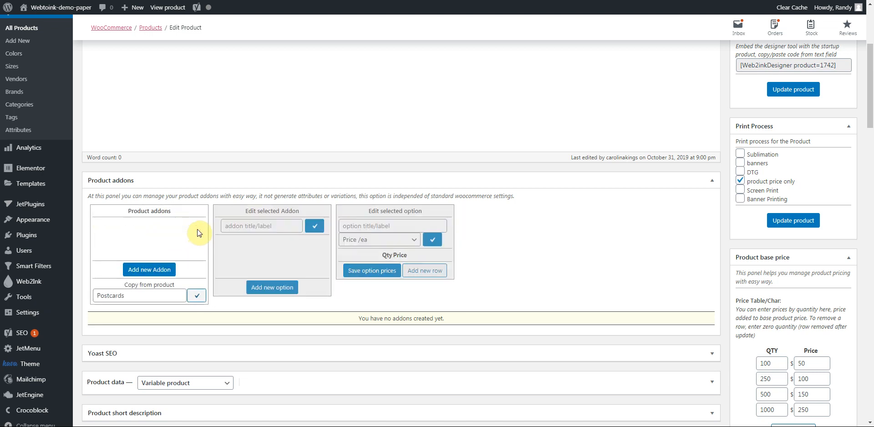
scroll(58, 161, up, 2)
click(21, 119)
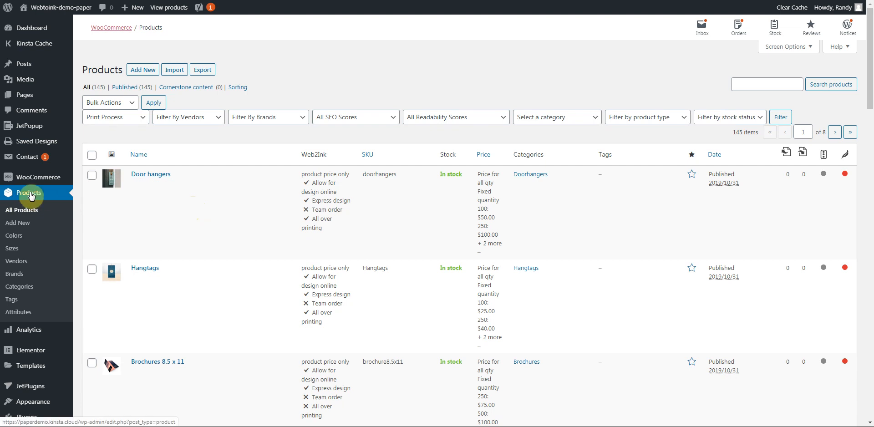
Open the Print Process page of the Web2Ink plugin settings.
scroll(27, 200, down, 4)
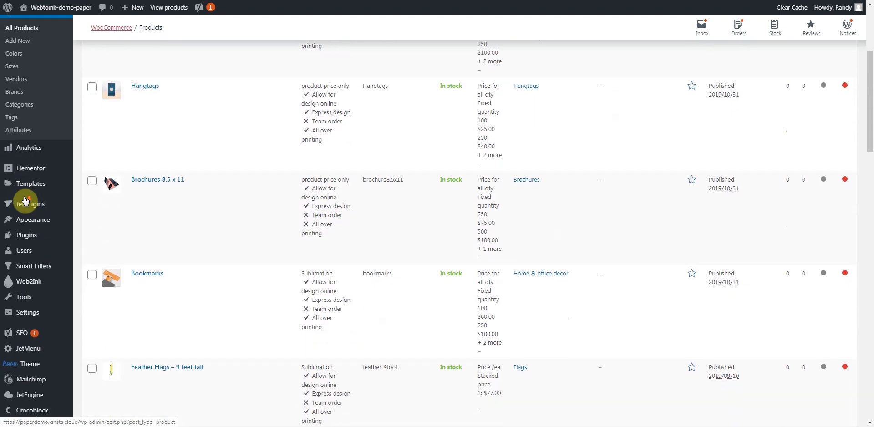
click(27, 285)
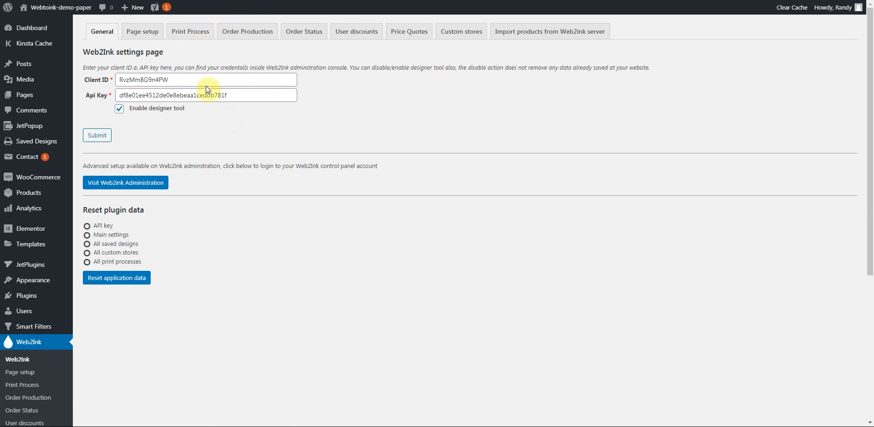
click(187, 36)
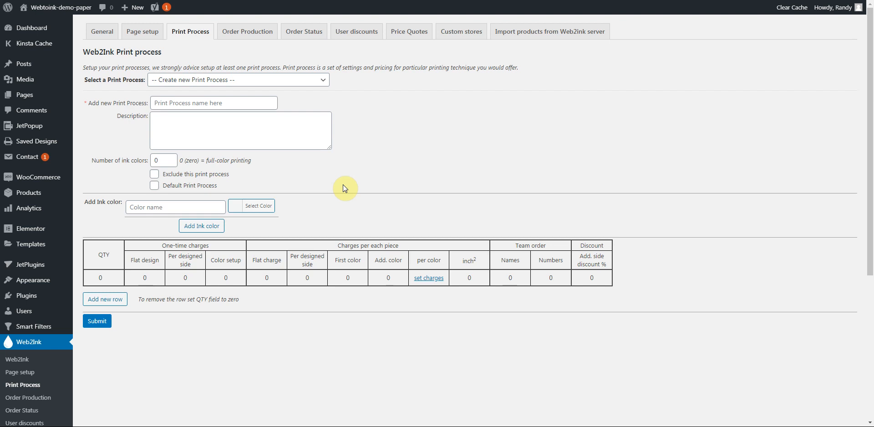
click(25, 345)
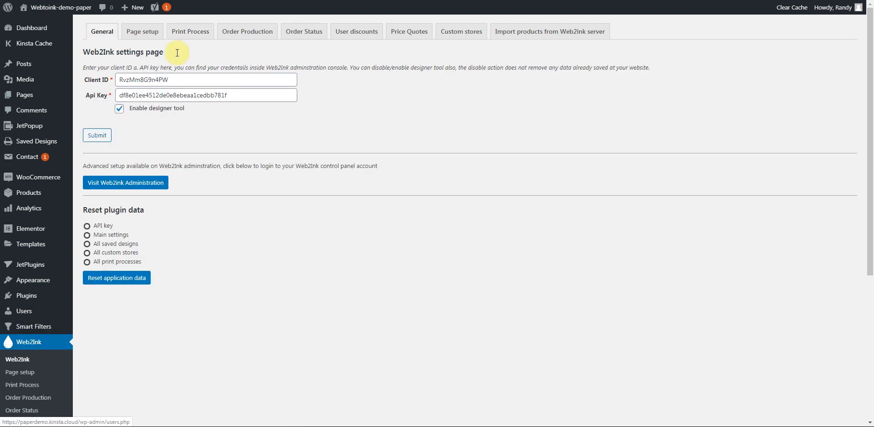
click(185, 32)
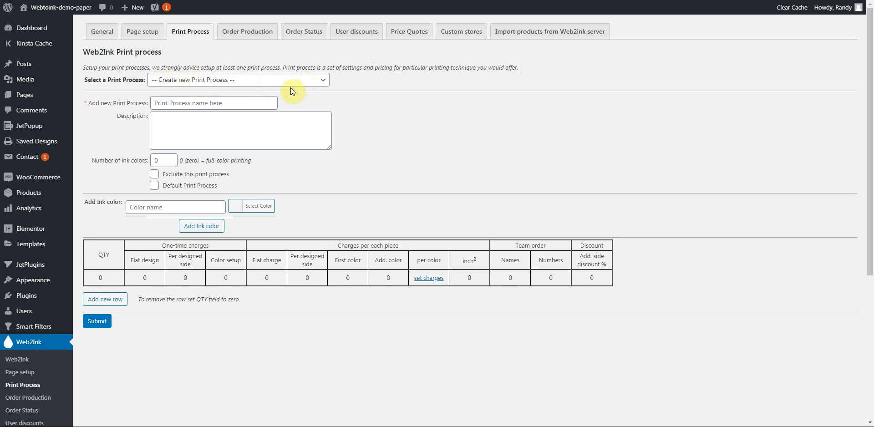
Look through the list of existing print processes without choosing one.
click(309, 81)
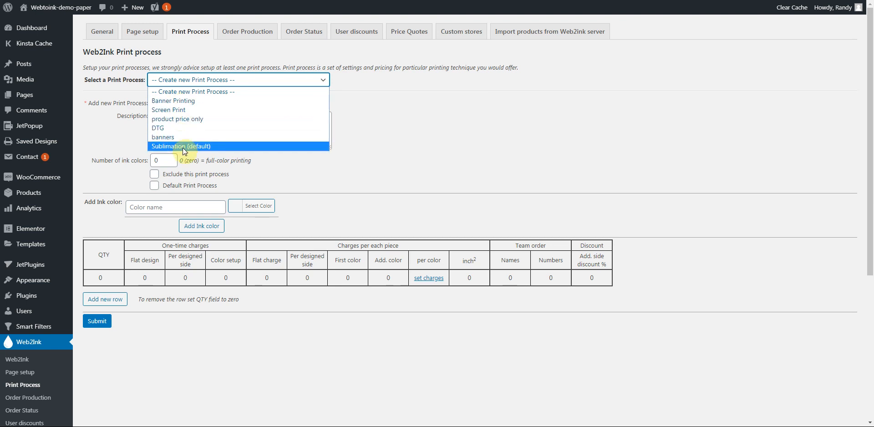
click(392, 165)
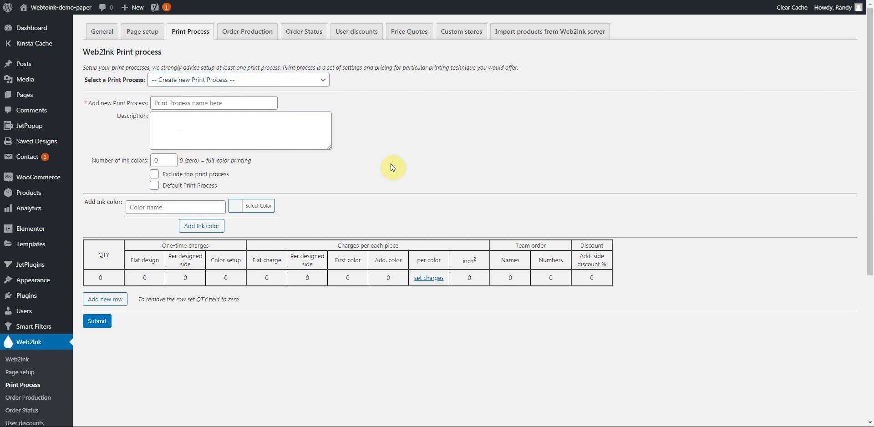
click(238, 82)
click(238, 82)
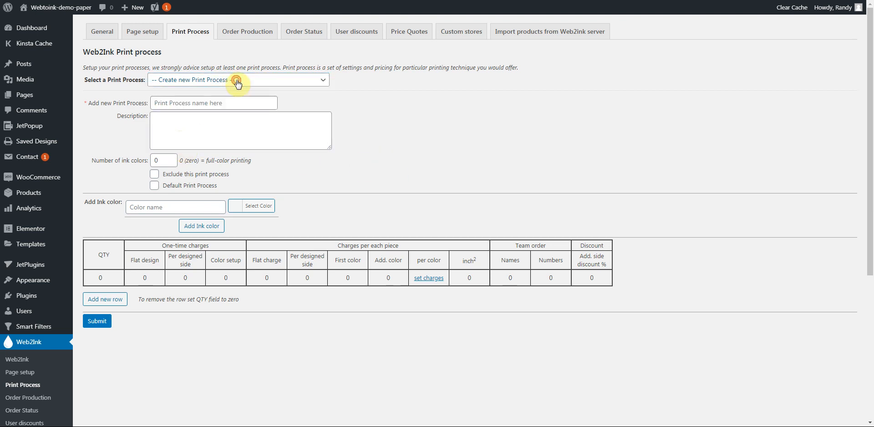
Name the new print process "digital HP" and review its description and number of ink colors.
click(241, 105)
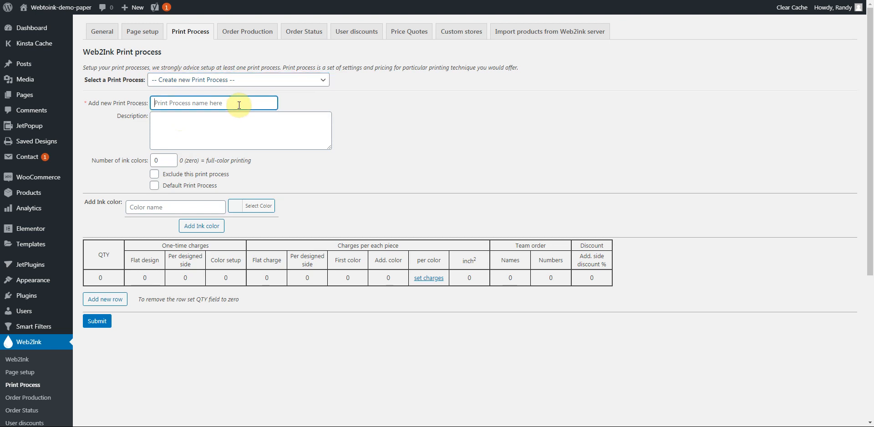
text(digital)
text(HP)
click(181, 132)
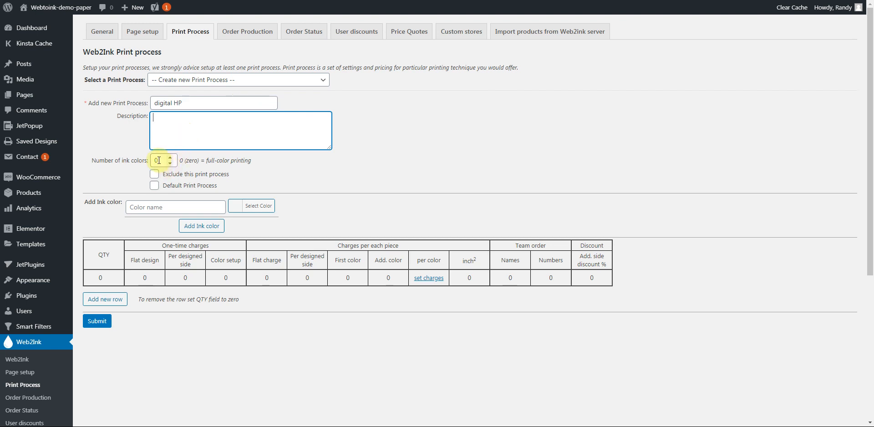
drag(159, 160, 147, 162)
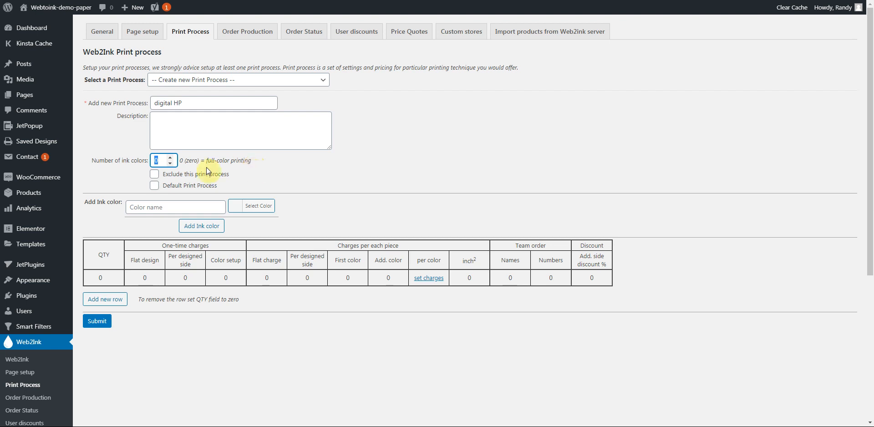
click(129, 173)
Set up three quantity rows in the print process charge table: 500, 1000 and 2500.
double_click(98, 277)
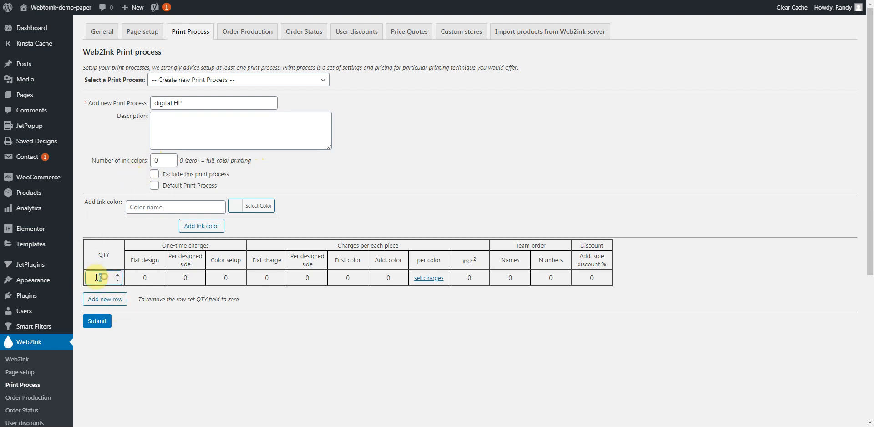
text(500)
click(98, 299)
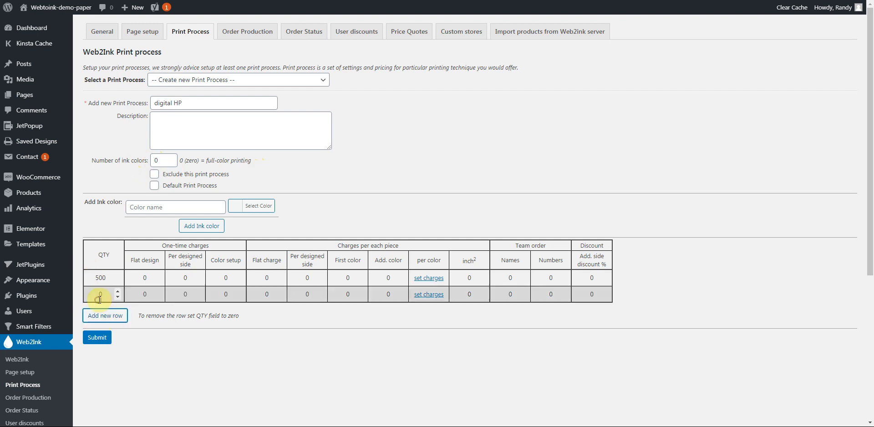
click(102, 315)
double_click(106, 294)
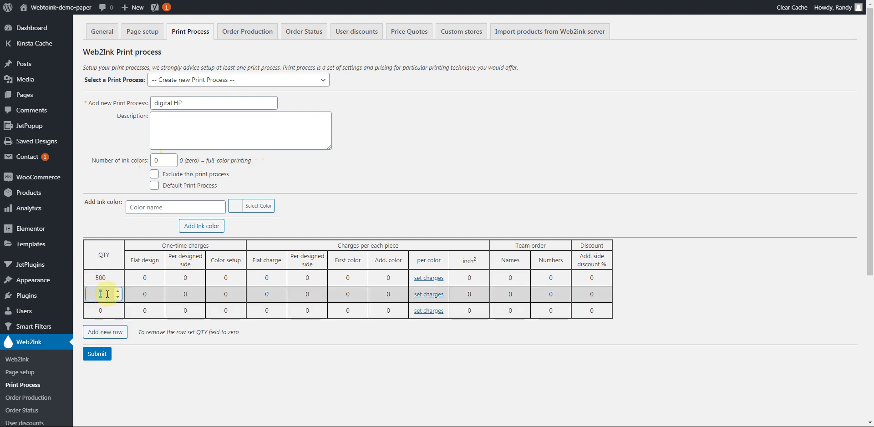
text(2500)
drag(110, 290, 80, 297)
text(1000)
double_click(112, 311)
text(2500)
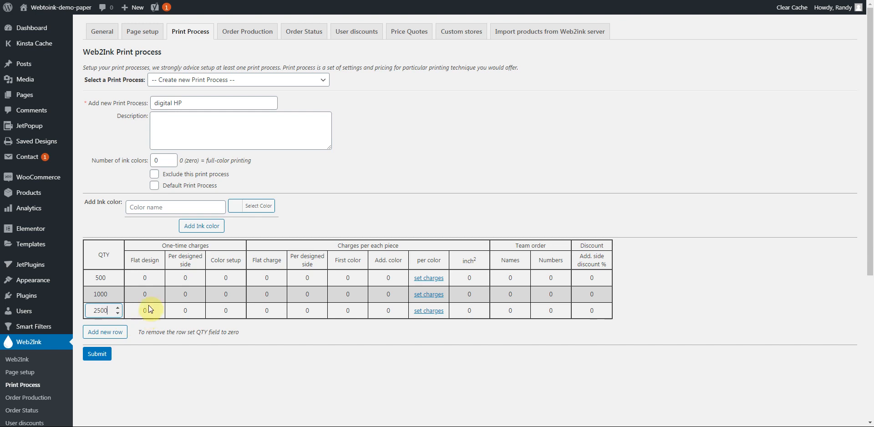
Set the one-time flat design charge for the 500 quantity row to 10.
drag(161, 246, 209, 246)
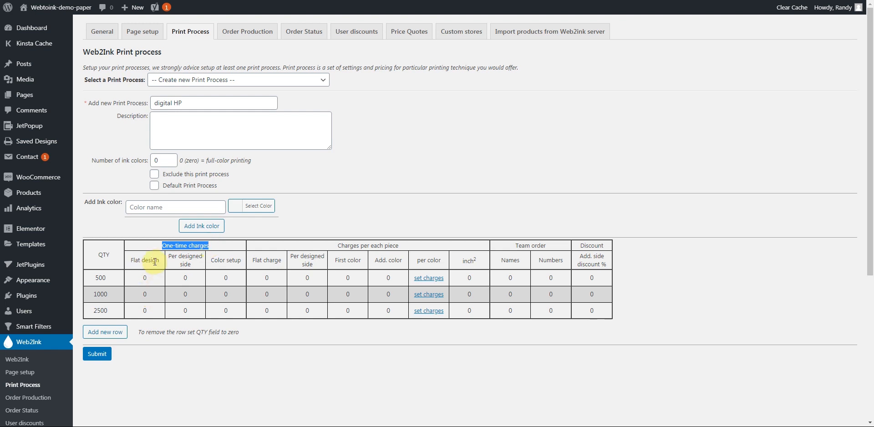
click(142, 277)
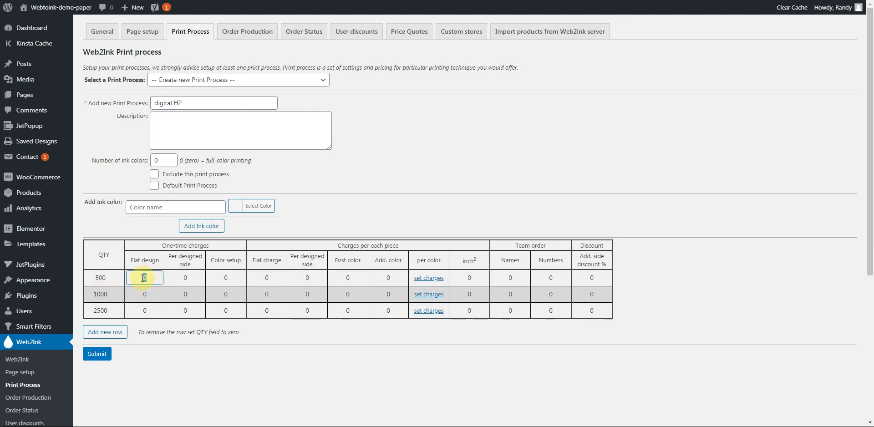
text(10)
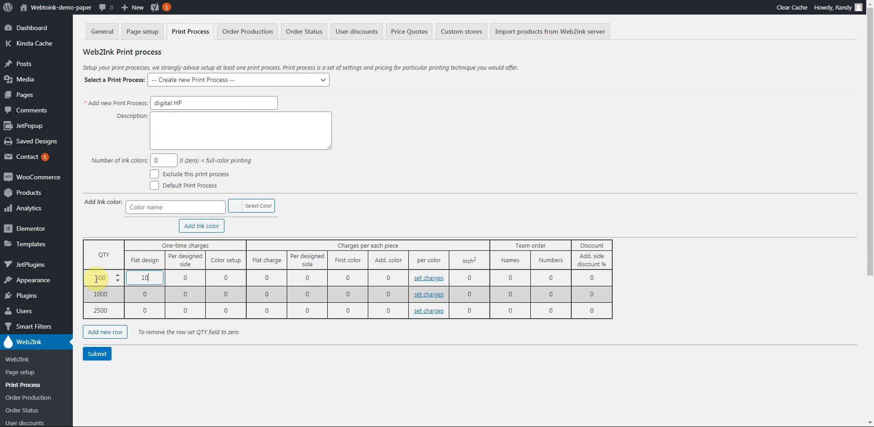
Try a flat design charge of 5 for the 1000 quantity row and set it back to 0.
click(138, 295)
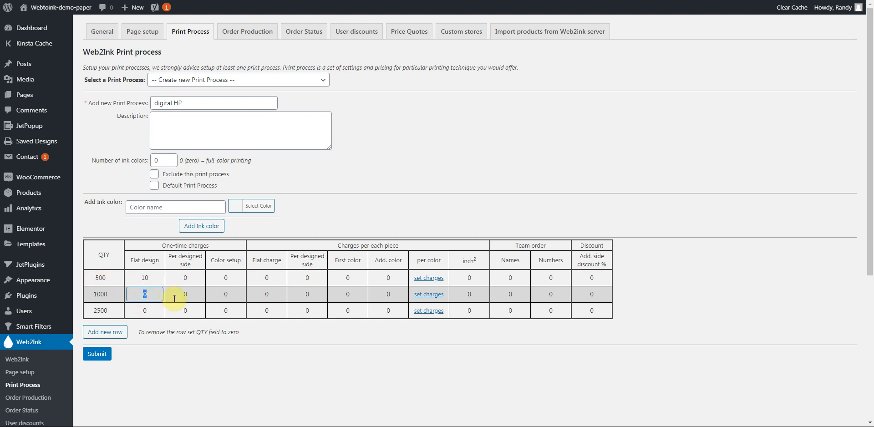
text(5)
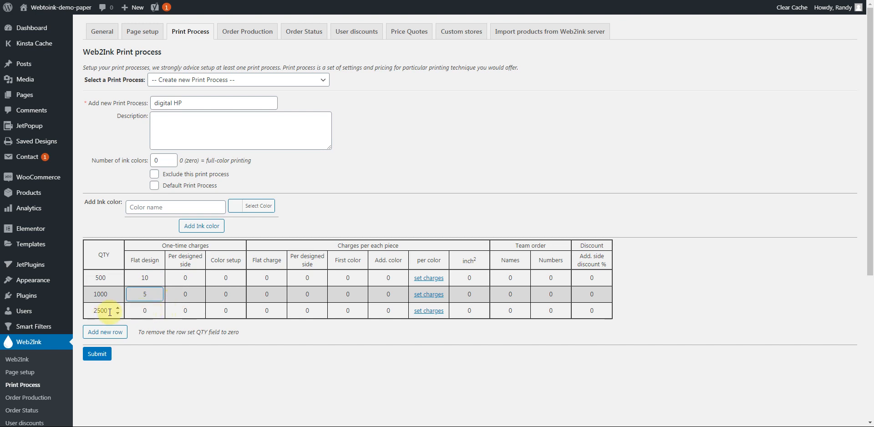
double_click(145, 295)
text(0)
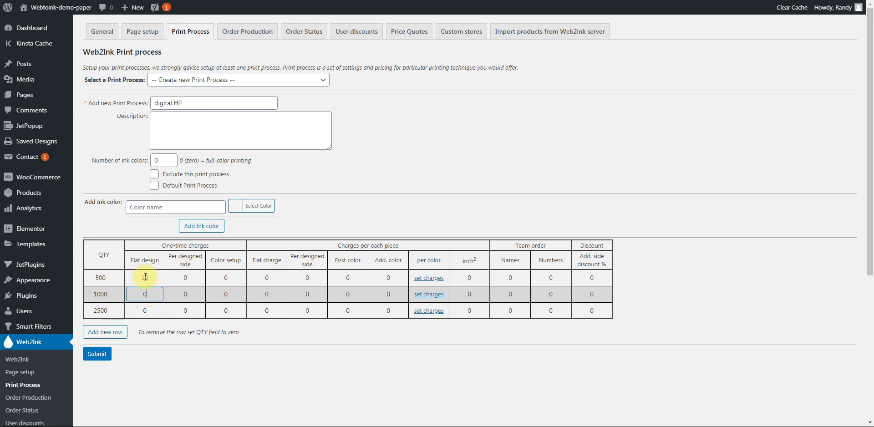
text(0)
double_click(142, 279)
double_click(144, 295)
double_click(144, 310)
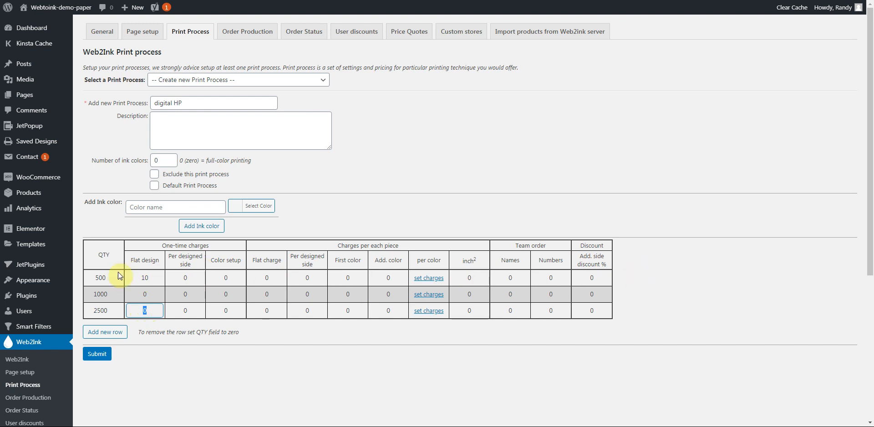
Try a flat design charge of 10 for the 1000 quantity row, and clear the flat design charges in the 500 and 1000 rows.
double_click(145, 294)
text(10)
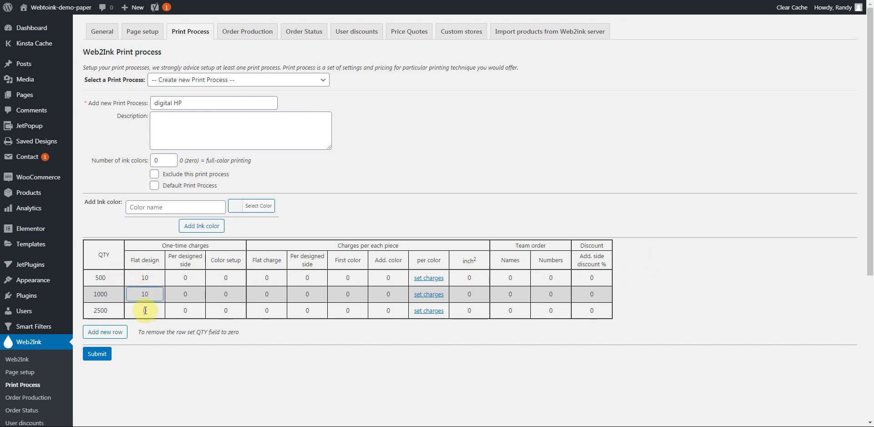
double_click(142, 294)
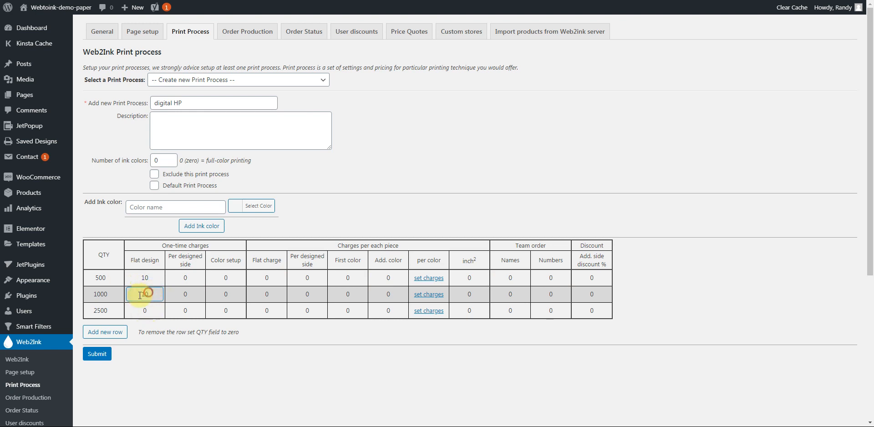
key(BackSpace)
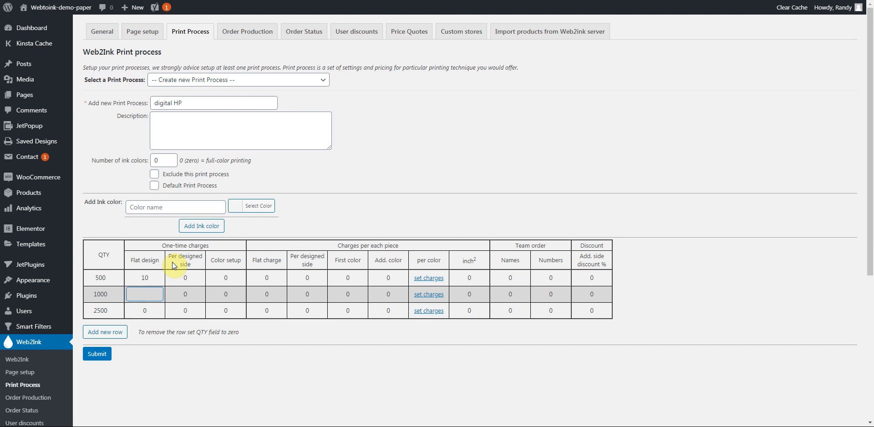
double_click(134, 281)
key(BackSpace)
Try a one-time charge of 10 per designed side for the 500 quantity row and clear it again.
double_click(182, 278)
text(10)
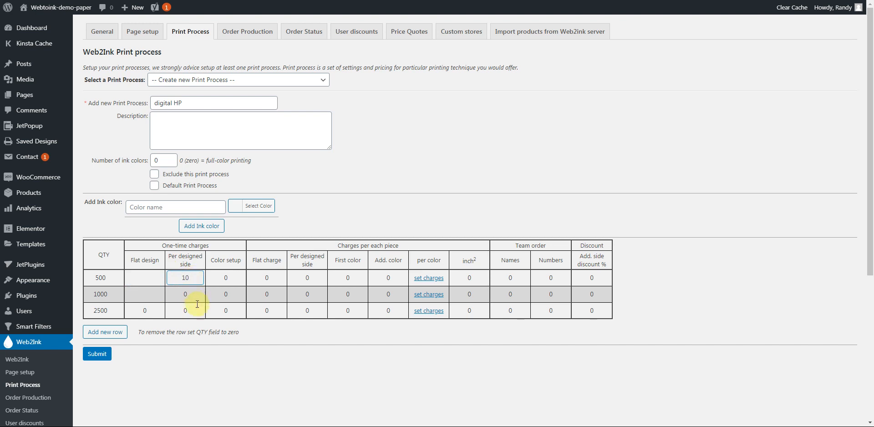
drag(187, 278, 182, 278)
key(BackSpace)
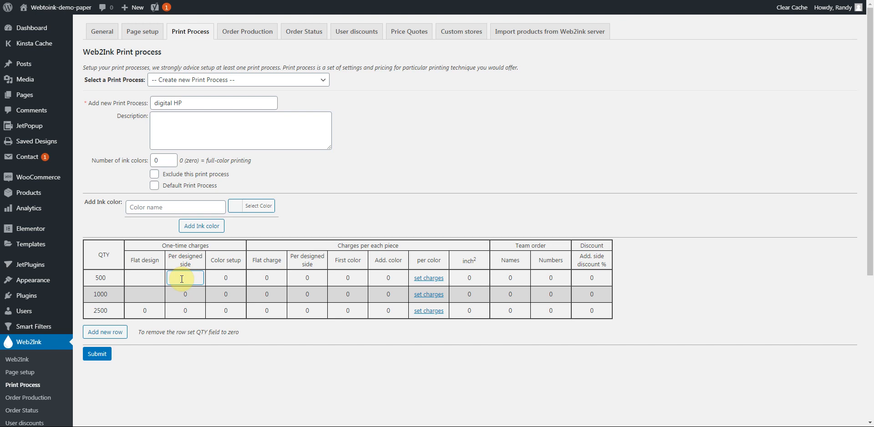
Review the color setup, per-piece and team order charge columns, and submit the digital HP print process.
click(225, 277)
double_click(226, 277)
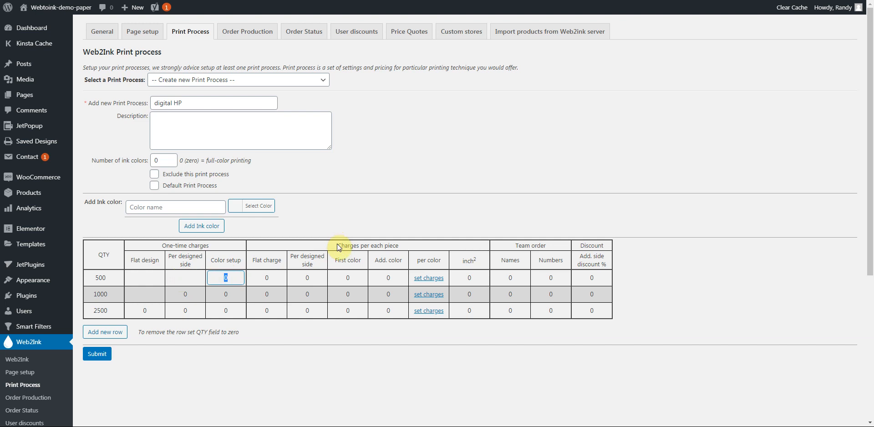
drag(339, 246, 409, 253)
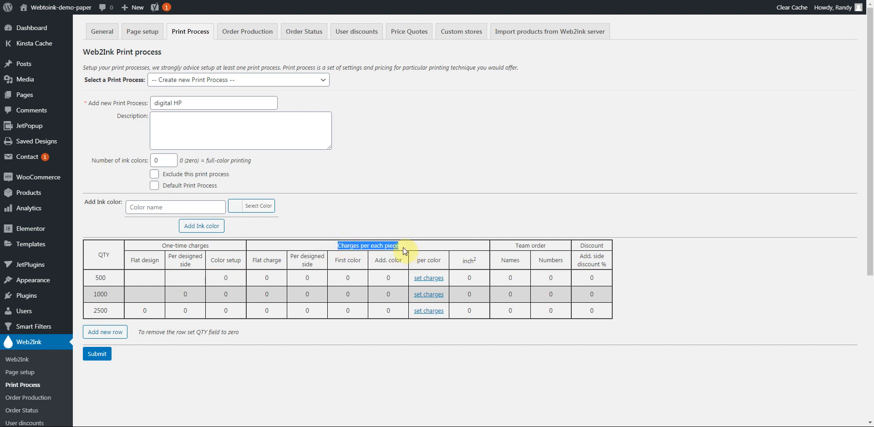
click(403, 244)
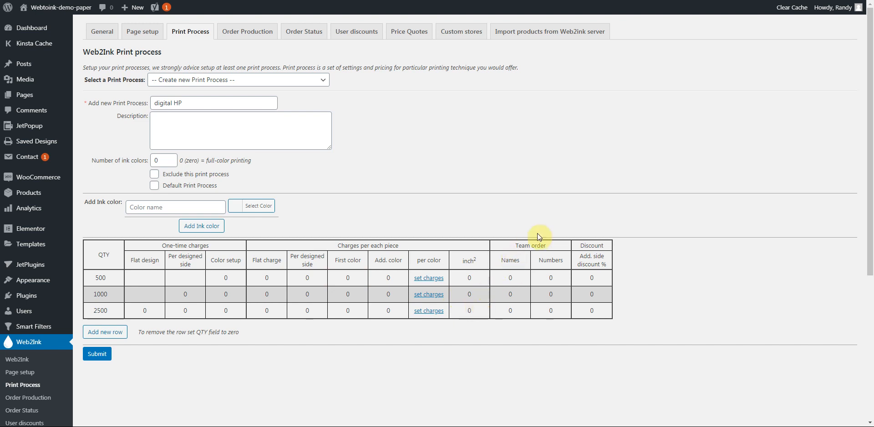
drag(513, 246, 561, 248)
click(562, 247)
click(97, 354)
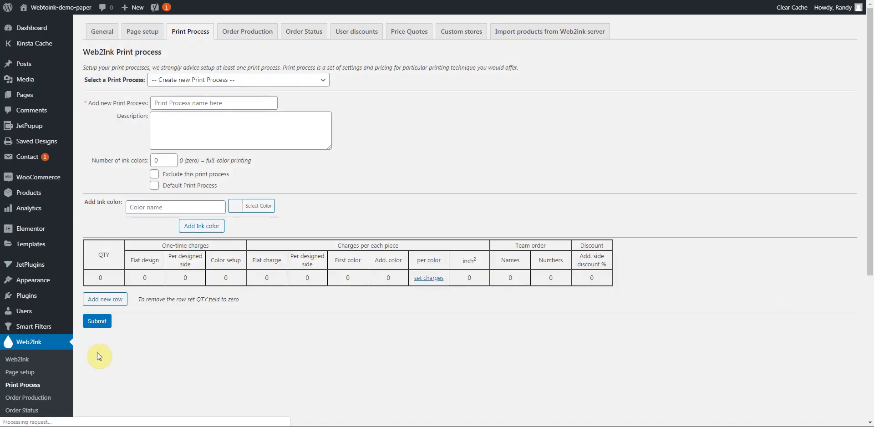
Name another new print process "Thermography" and set its number of ink colors to 1.
click(197, 103)
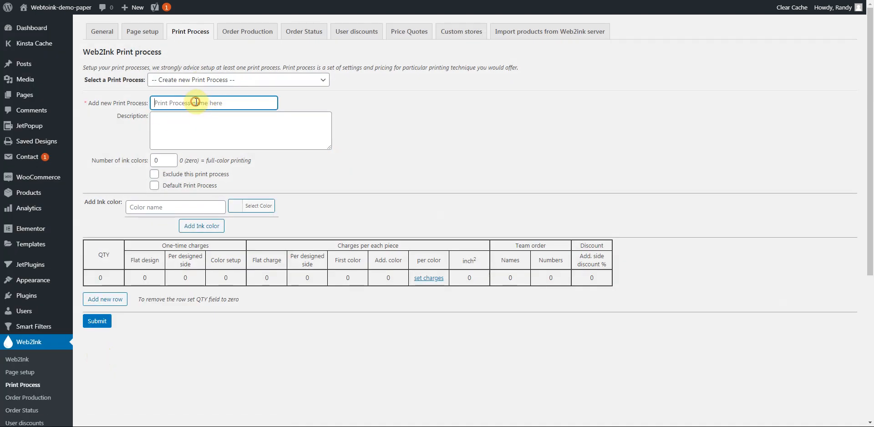
text(Thermography)
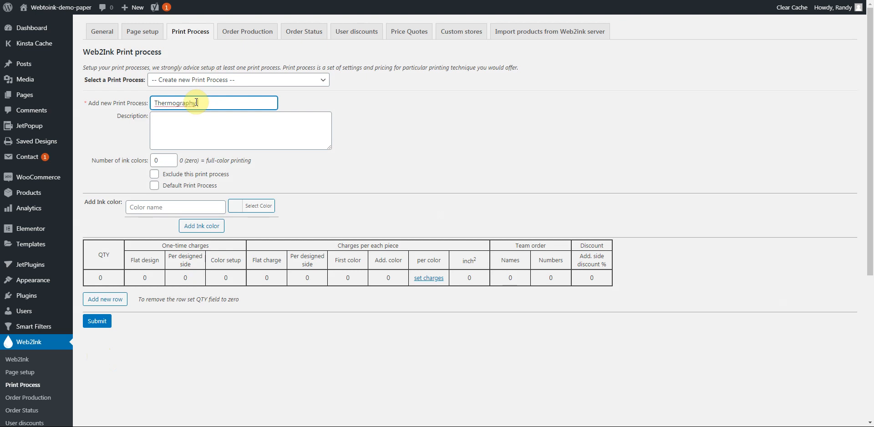
right_click(178, 105)
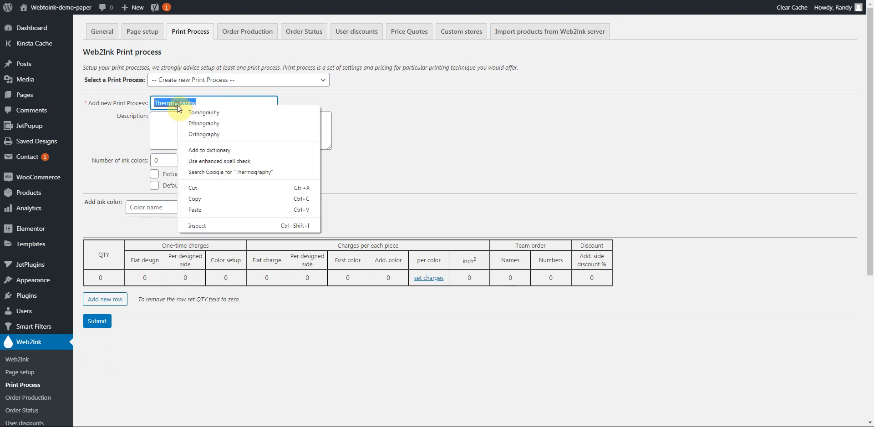
click(207, 102)
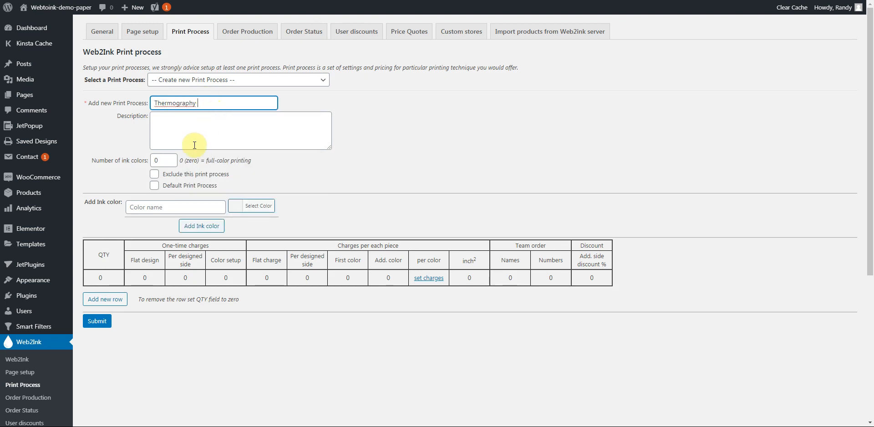
click(159, 120)
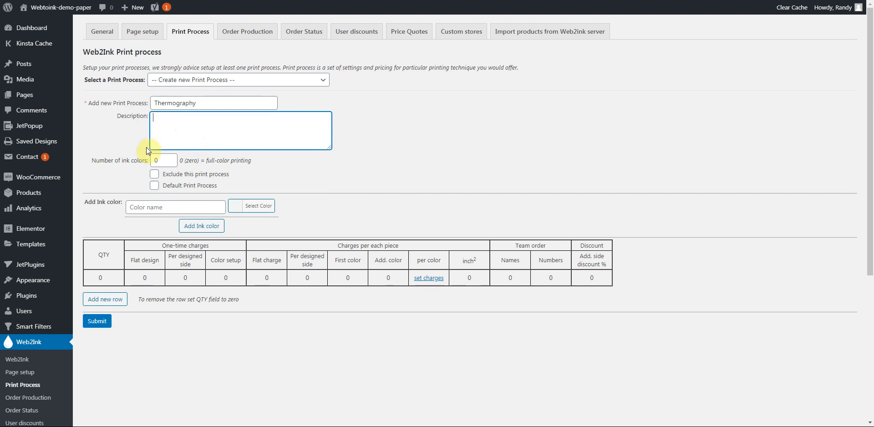
double_click(157, 161)
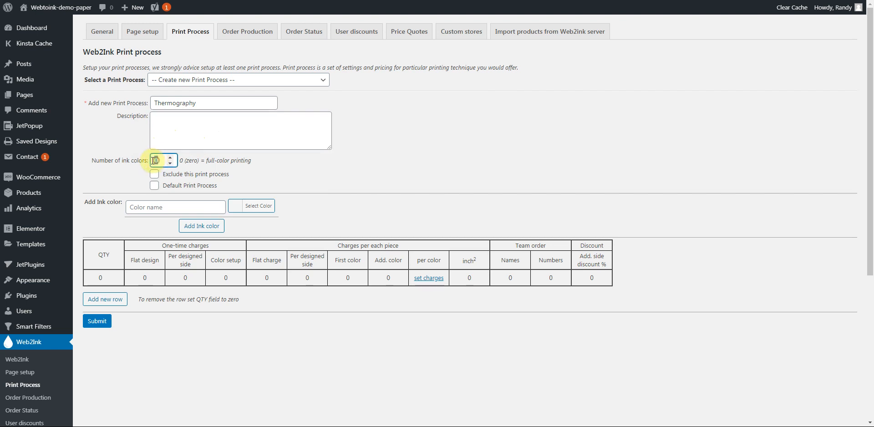
click(169, 157)
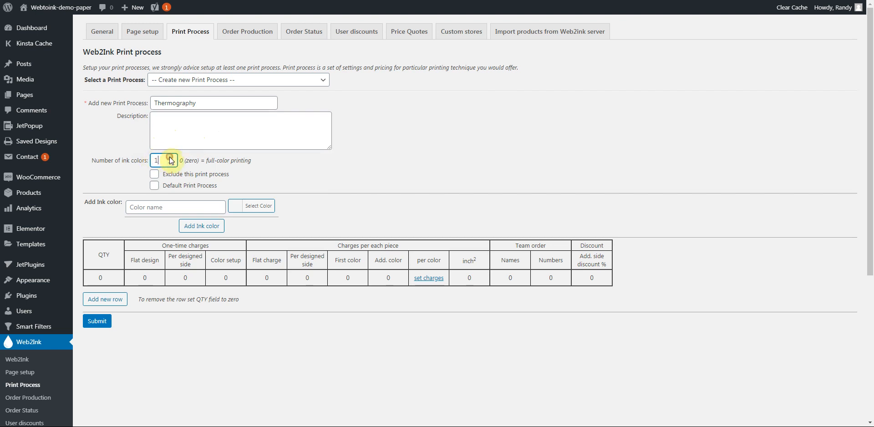
click(110, 176)
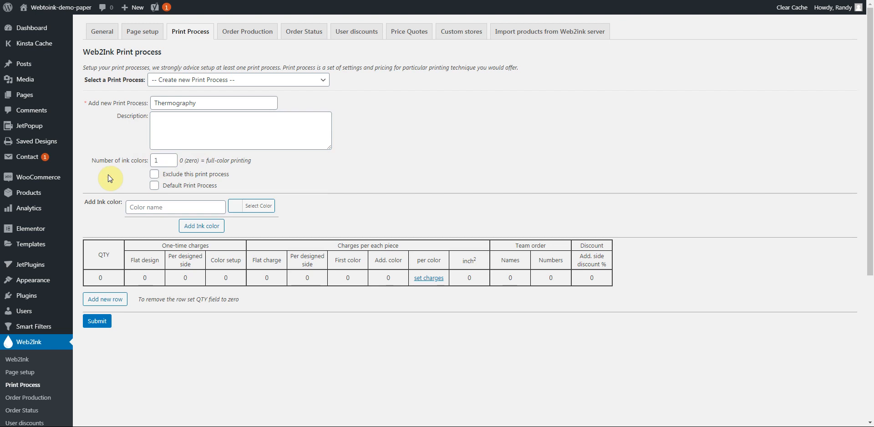
Add an allowed ink color named "black" with the color value #000000.
click(171, 208)
text(black)
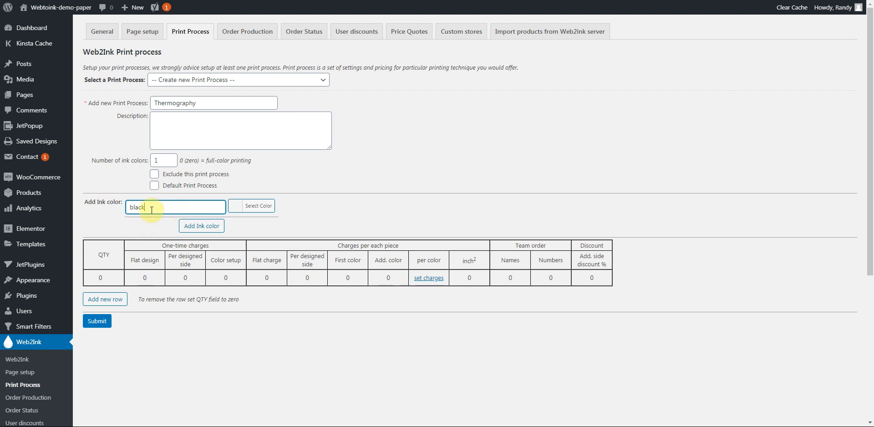
click(235, 208)
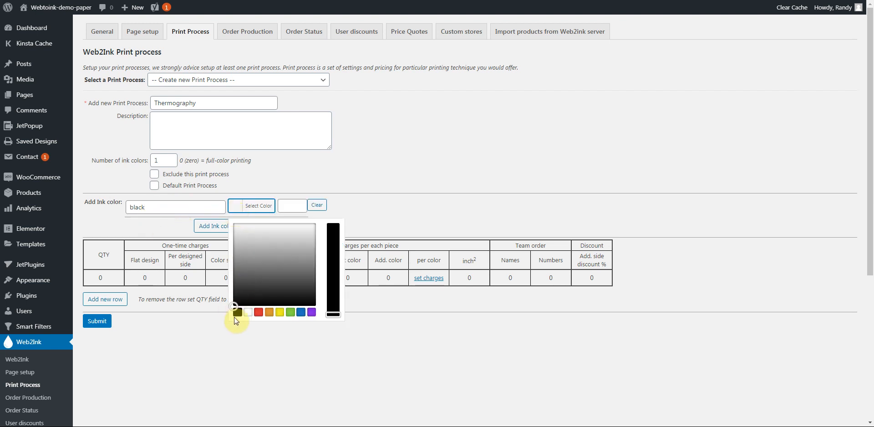
click(234, 315)
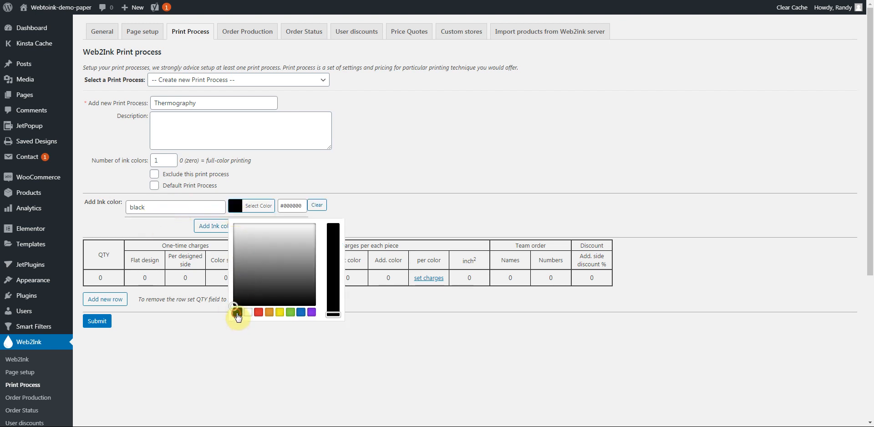
click(211, 228)
Add an allowed ink color named "Red" using the preset red #dd3333.
click(170, 263)
text(red)
key(BackSpace)
key(BackSpace)
key(BackSpace)
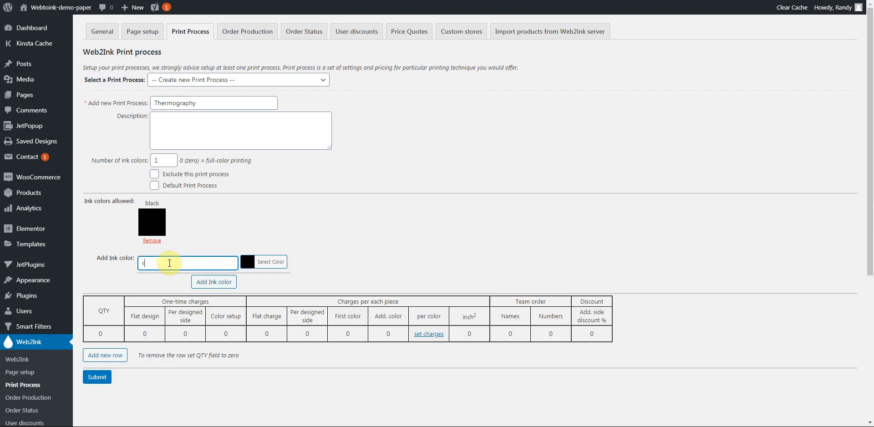
text(Red)
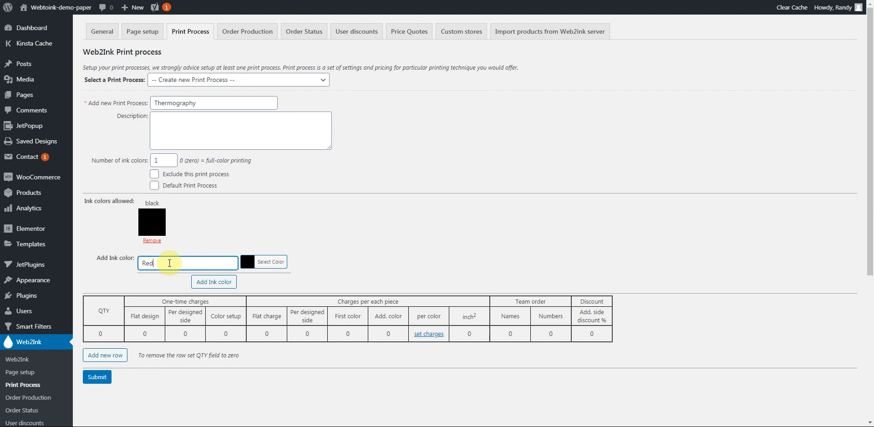
click(246, 262)
click(270, 369)
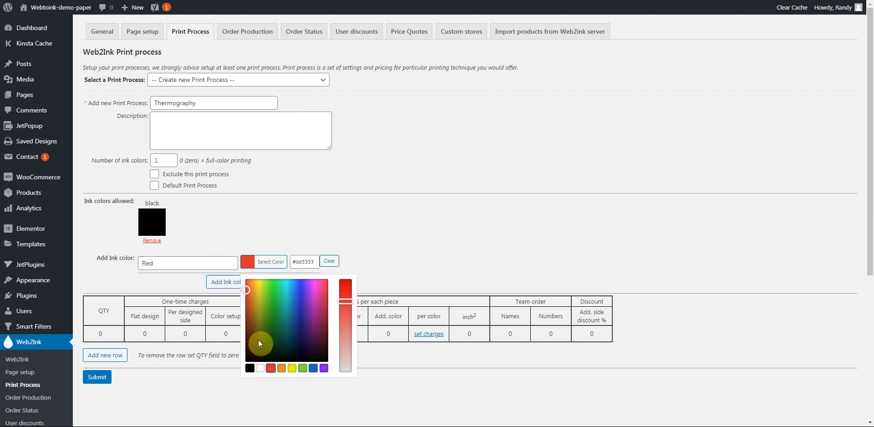
click(221, 282)
Add an allowed ink color named "Reflex" with the dark blue #242fa5.
click(185, 264)
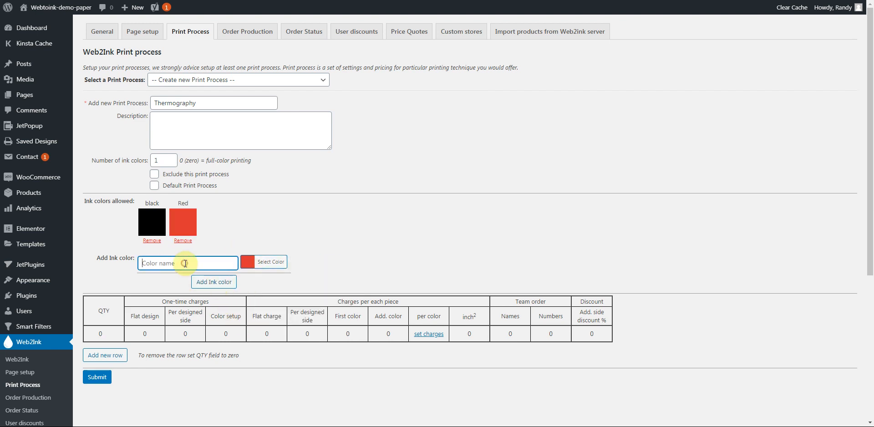
text(Reflex)
click(247, 261)
drag(298, 317, 298, 307)
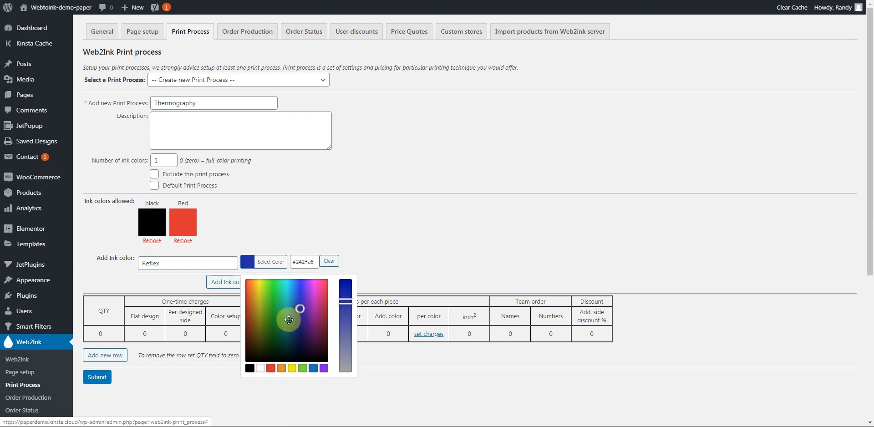
click(223, 284)
Add an allowed ink color named "Green" with the green shade #3cc16d.
click(180, 263)
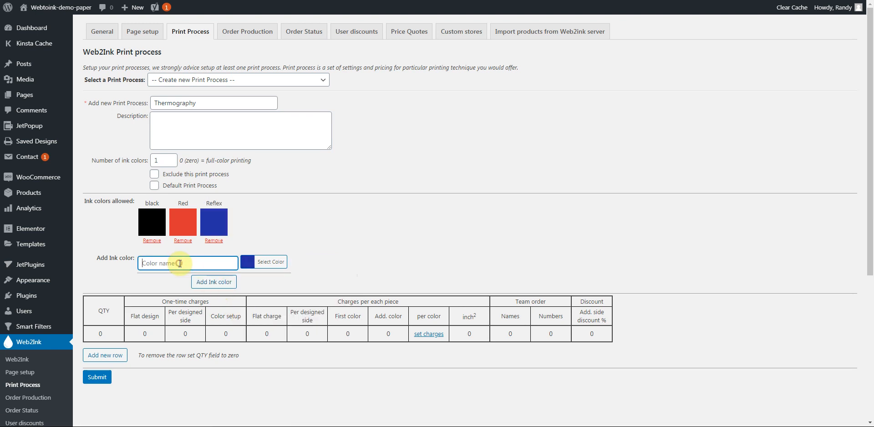
text(Green)
click(247, 262)
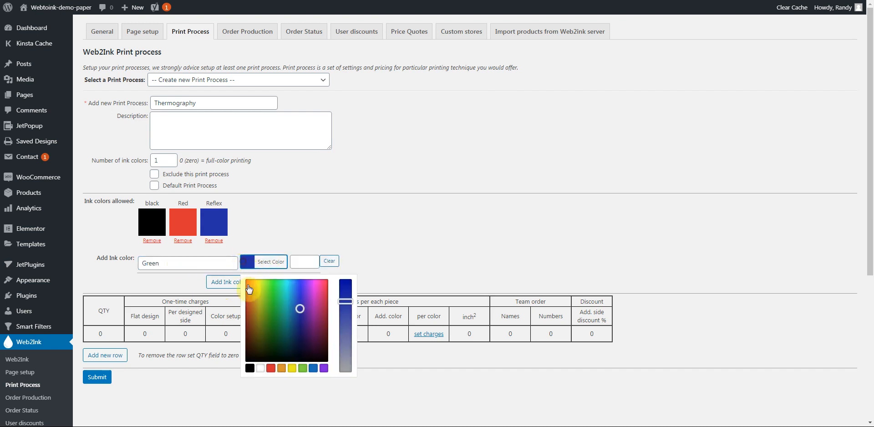
click(303, 368)
drag(268, 295, 279, 299)
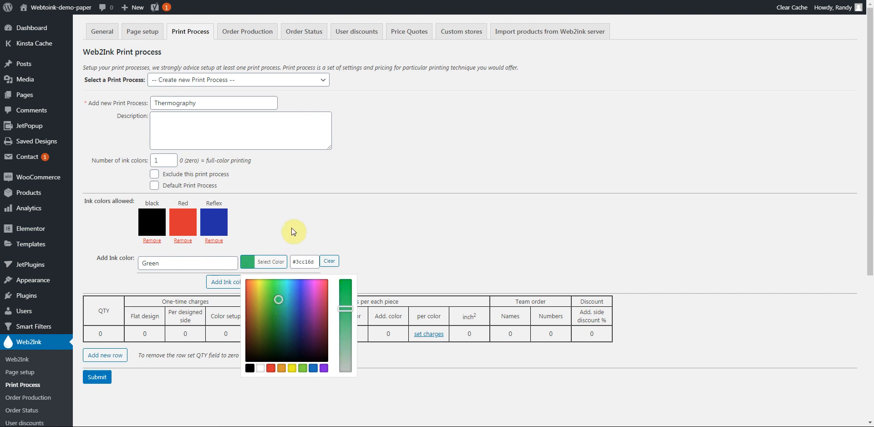
click(219, 282)
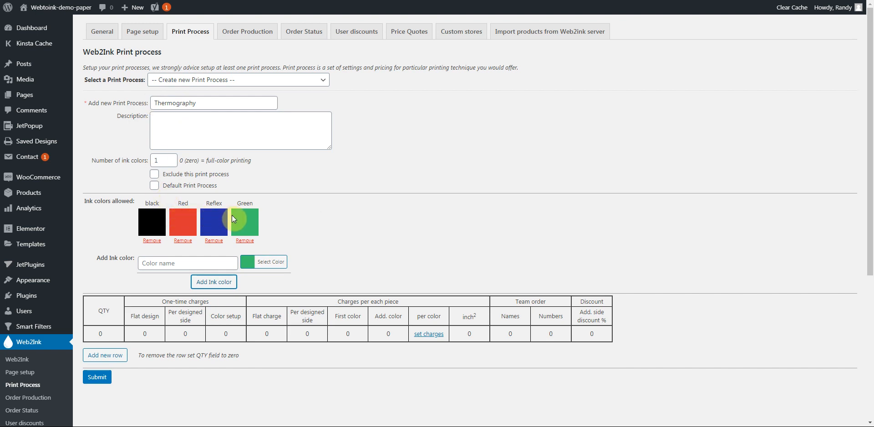
Set up quantity rows of 500, 1000 and 2500 in the charge table and submit the Thermography print process.
click(100, 334)
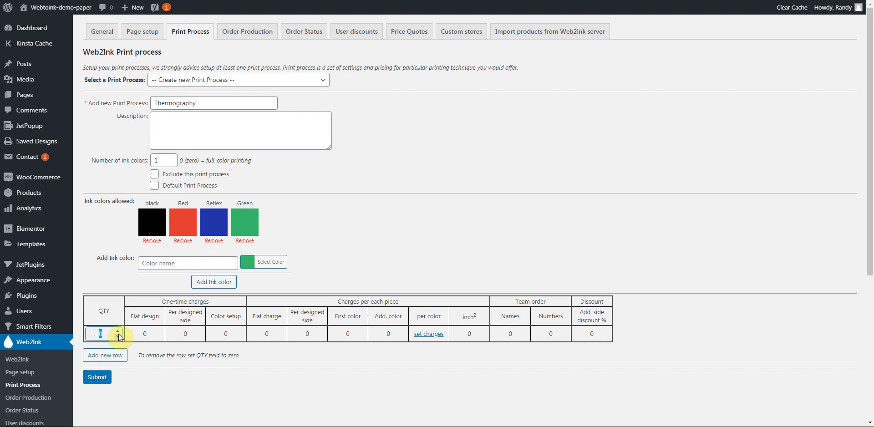
click(119, 335)
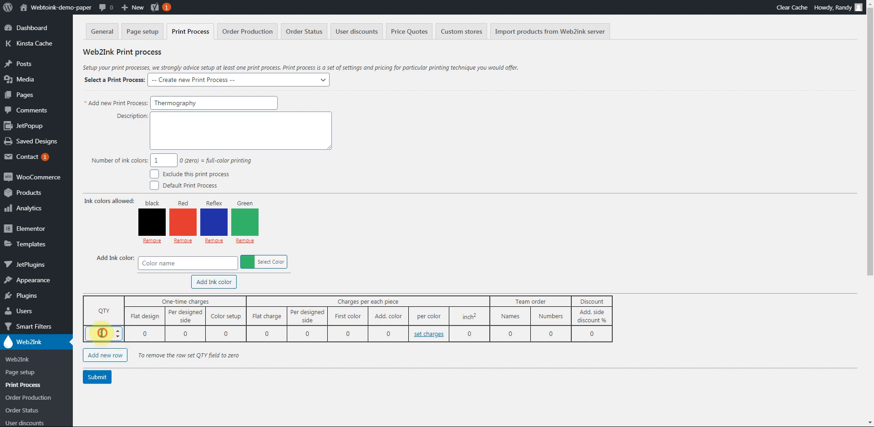
text(500)
click(102, 357)
click(98, 369)
click(109, 350)
text(1000)
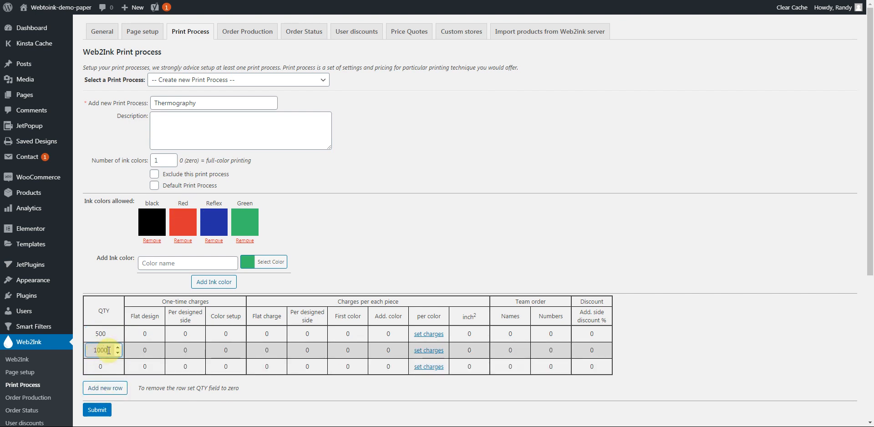
click(110, 363)
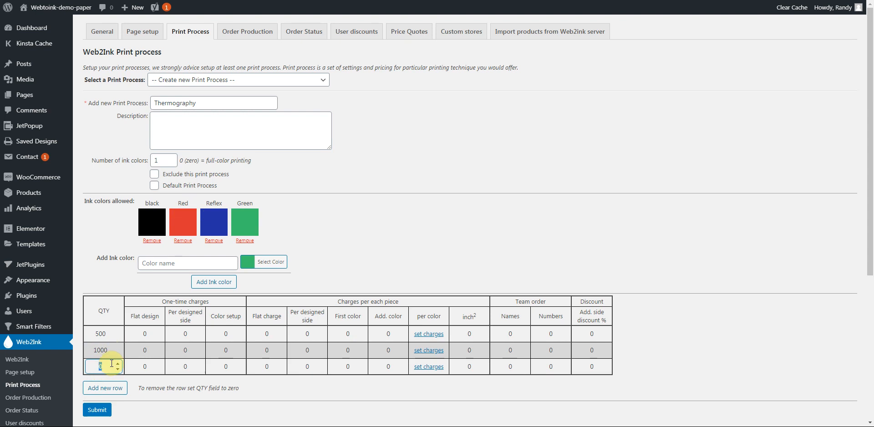
text(2500)
click(97, 410)
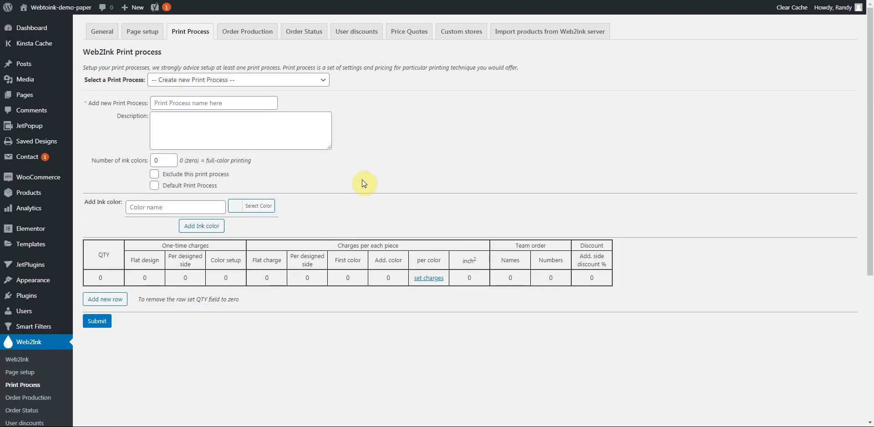
Open the list of all WooCommerce products.
click(34, 197)
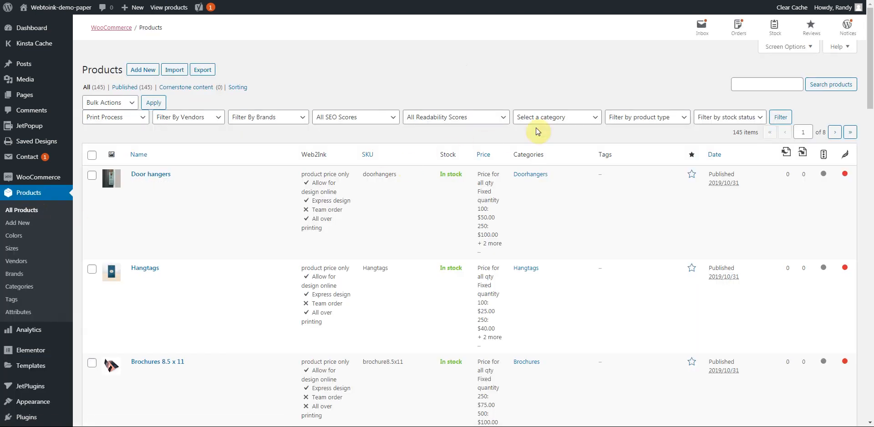
Filter the product list by the Business cards category and open the Business cards product for editing.
click(576, 120)
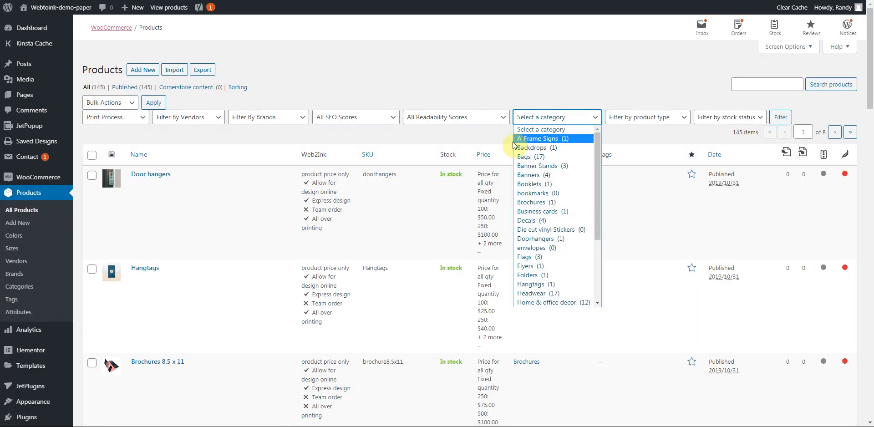
click(536, 210)
click(780, 117)
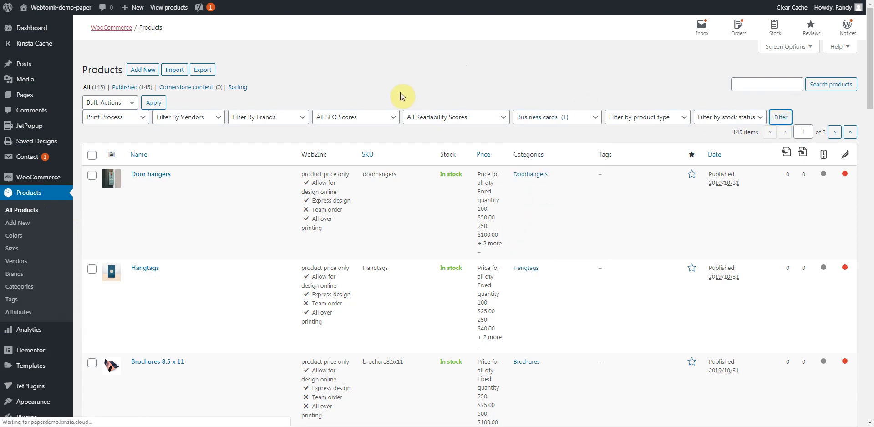
click(163, 168)
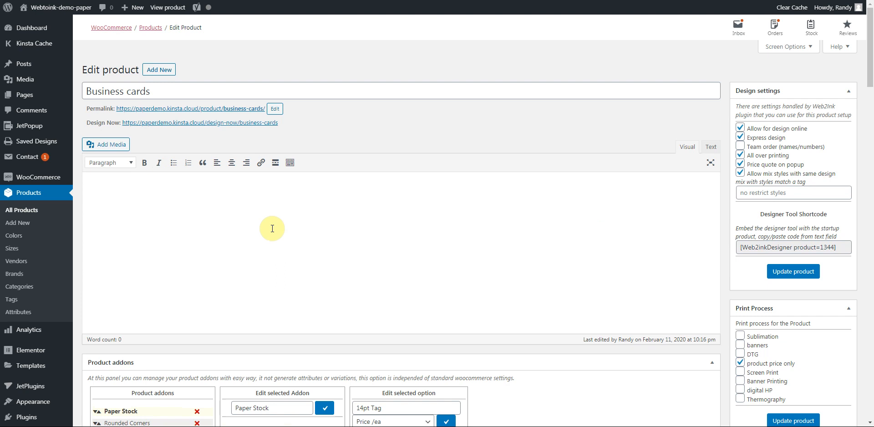
Replace the product's print process "product price only" with Thermography and update the product.
scroll(272, 229, down, 2)
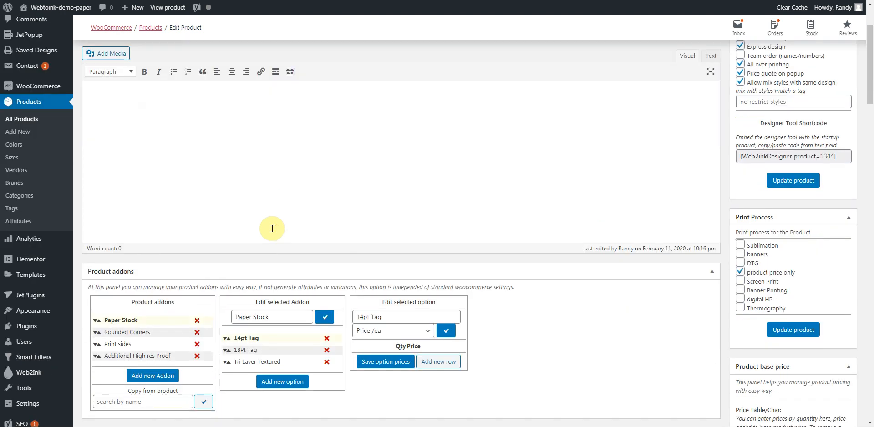
click(740, 274)
click(740, 308)
click(788, 335)
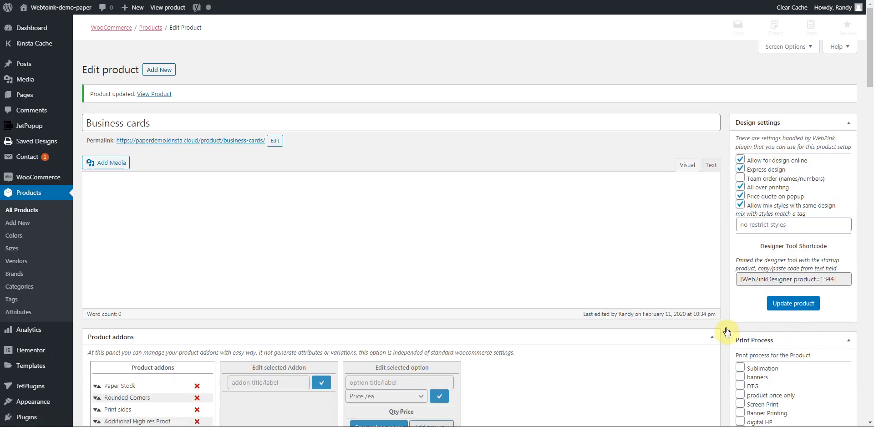
scroll(723, 327, down, 3)
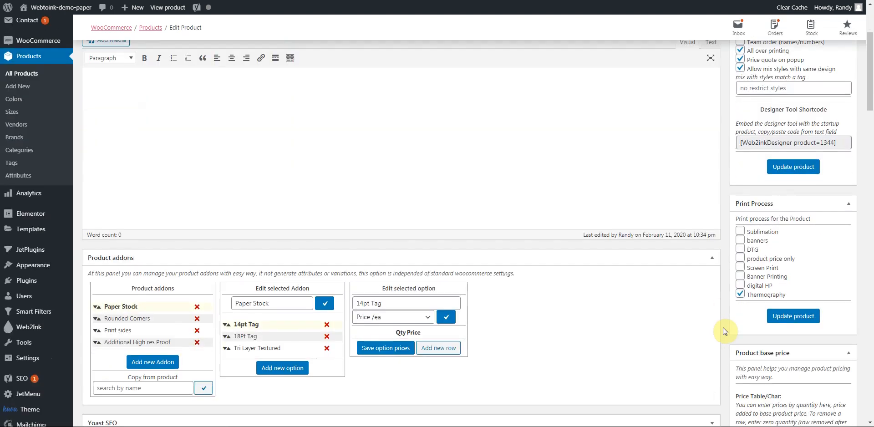
scroll(723, 327, down, 2)
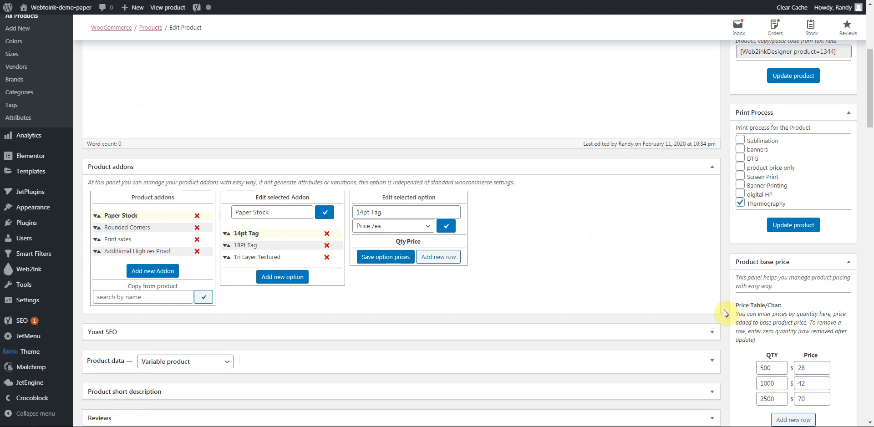
scroll(725, 316, up, 4)
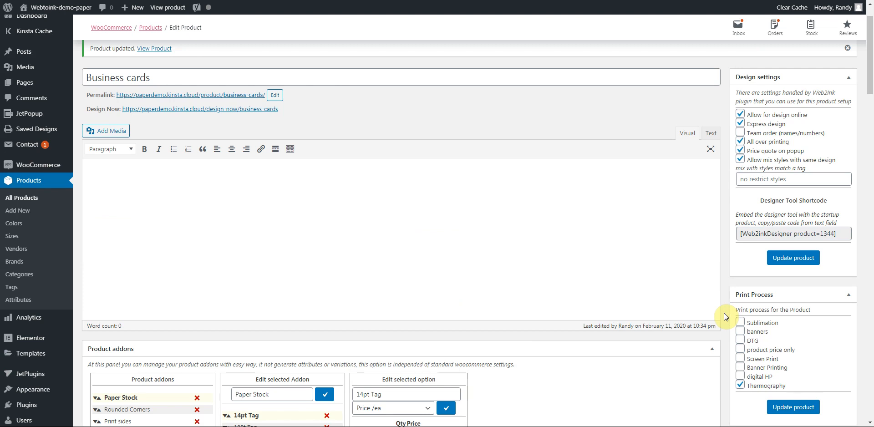
click(792, 407)
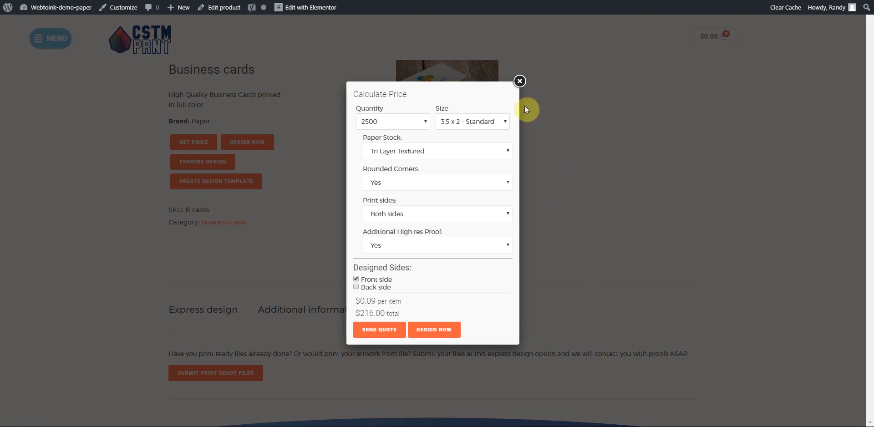
Close the old price calculator on the Business cards store page, reload the page and reopen the calculator.
click(519, 82)
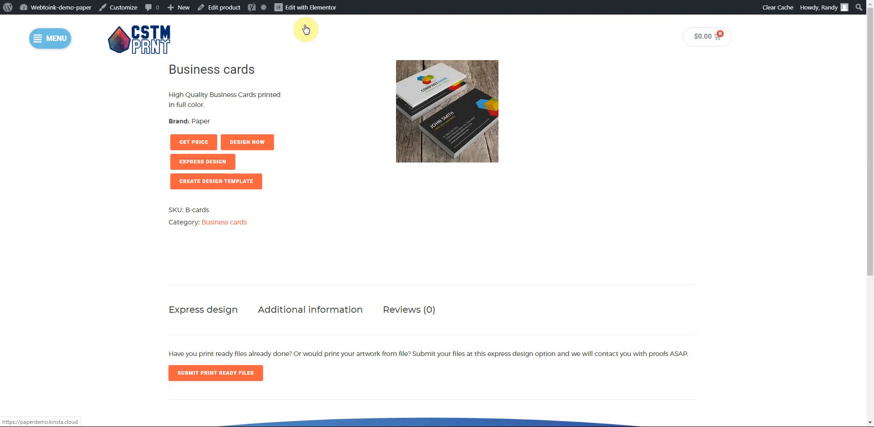
click(306, 30)
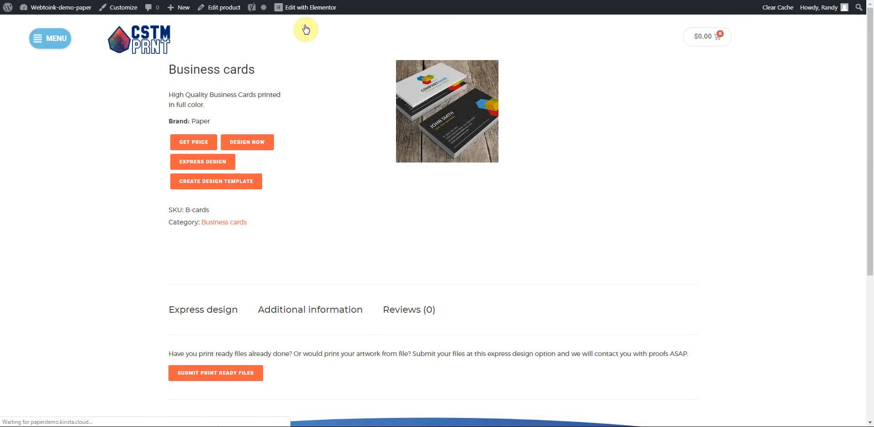
click(183, 139)
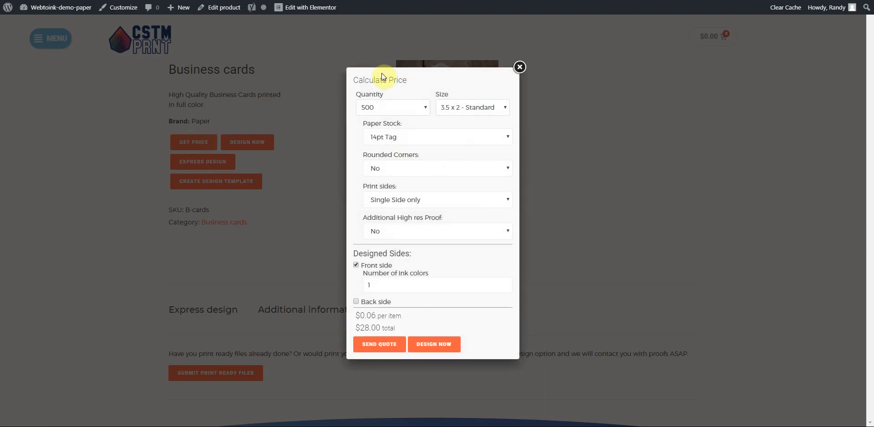
Price 2500 cards on 18Pt Tag with rounded corners and both print sides, check the ink color count field, and close the calculator.
click(424, 109)
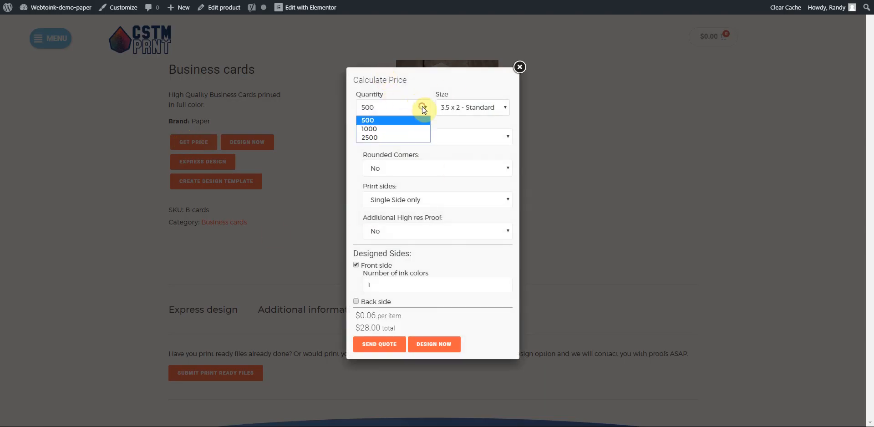
click(372, 137)
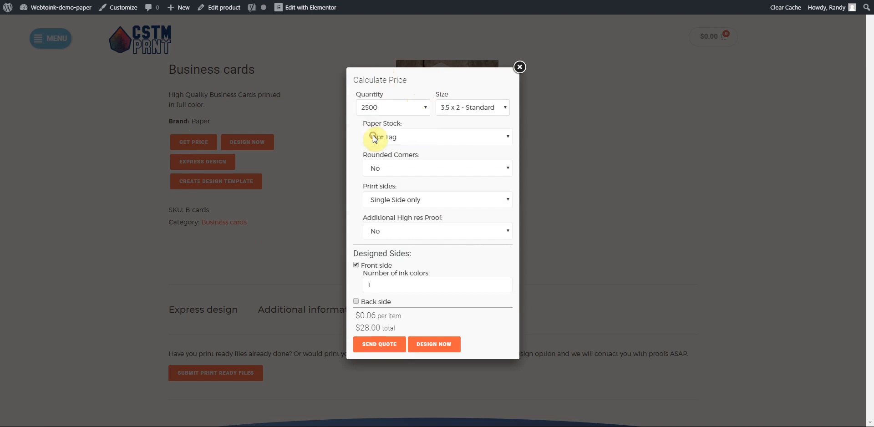
click(409, 136)
click(401, 159)
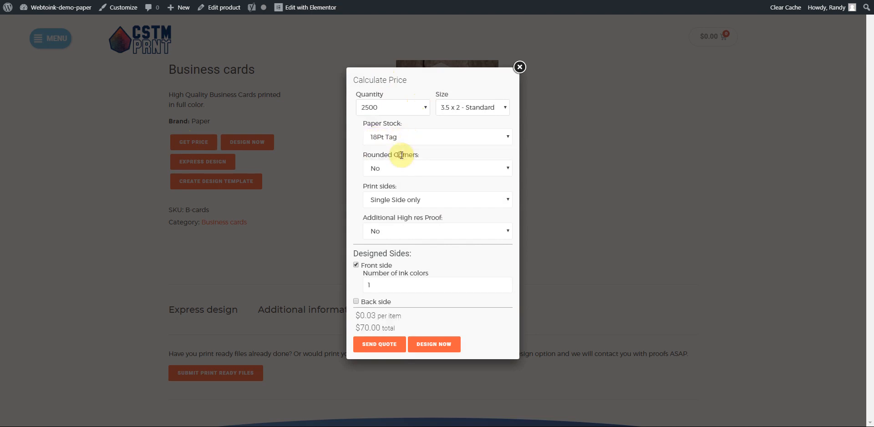
click(400, 169)
click(392, 190)
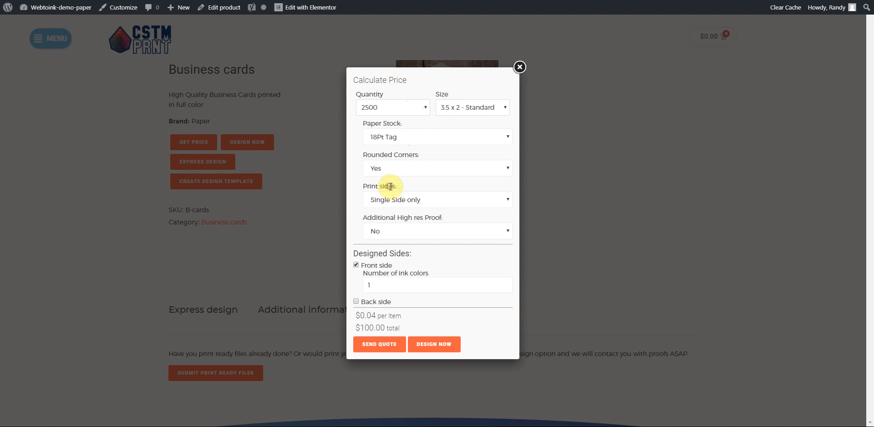
click(434, 203)
click(412, 222)
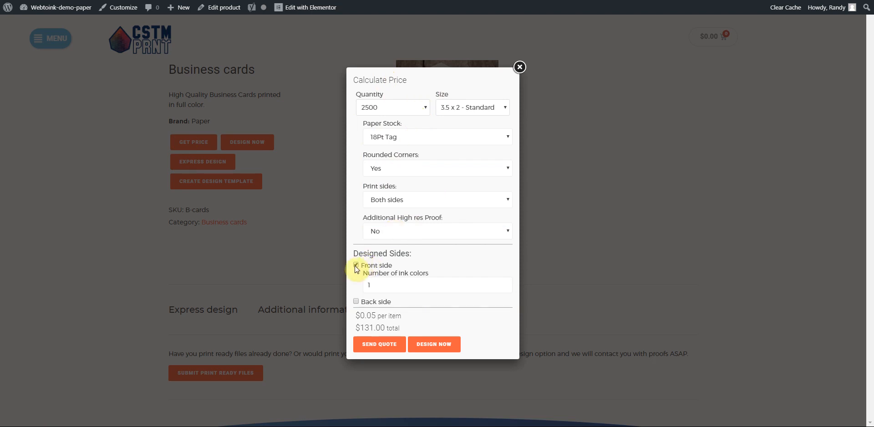
click(503, 285)
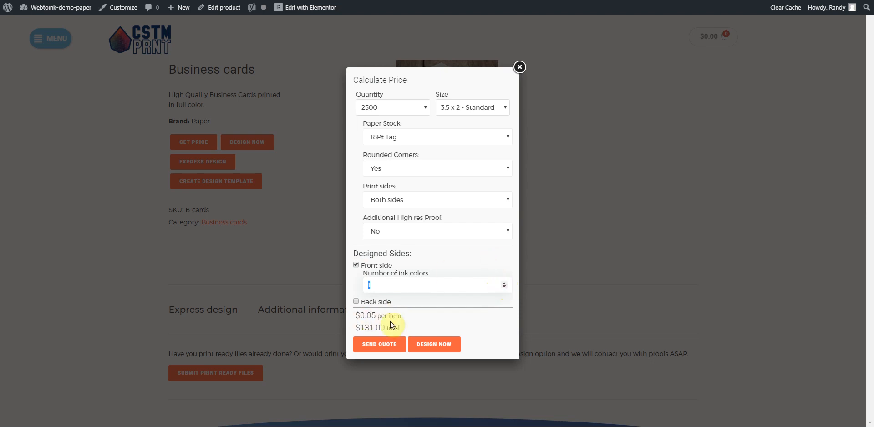
click(521, 67)
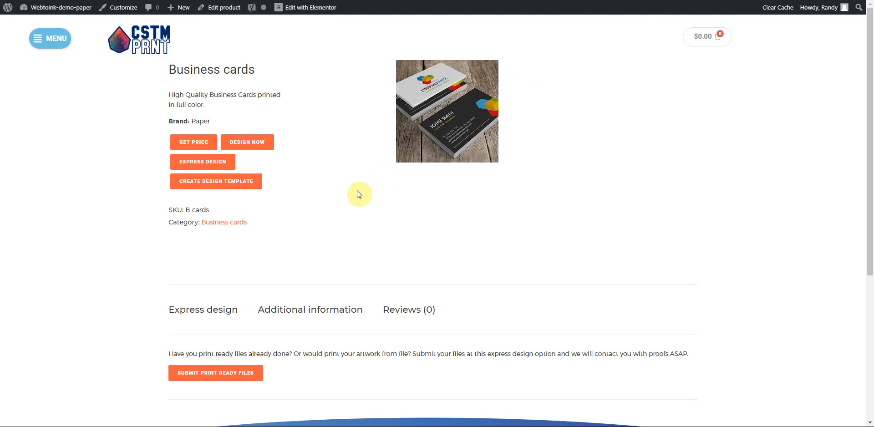
Start designing the business card at the 3.5 x 2 - Standard size and add a one-line first name in the Days font and Reflex color.
click(250, 145)
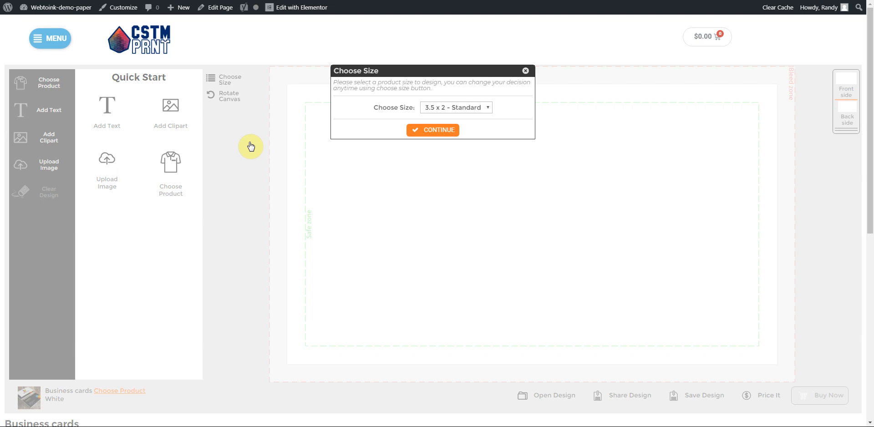
click(436, 131)
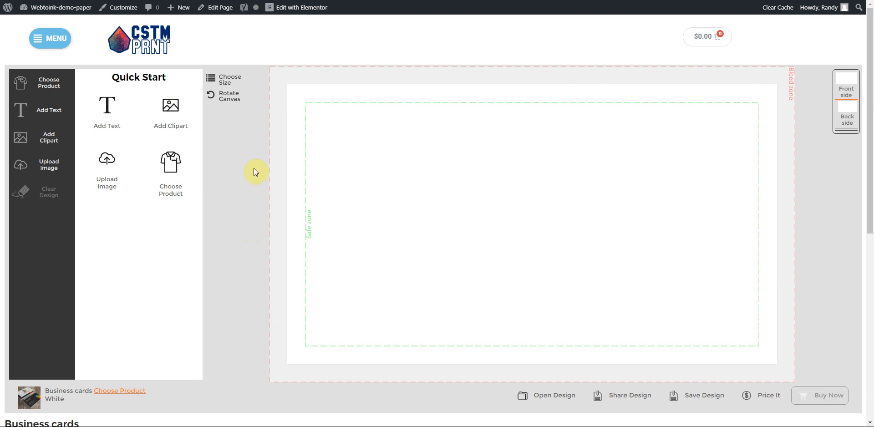
click(109, 107)
click(475, 113)
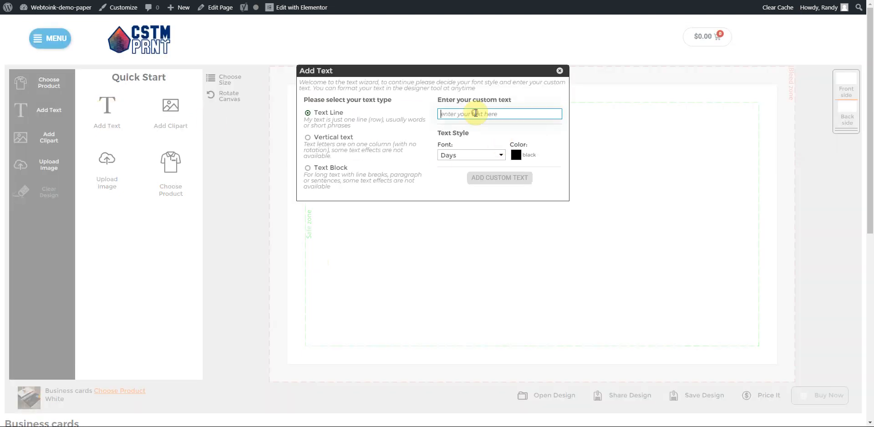
text(steve)
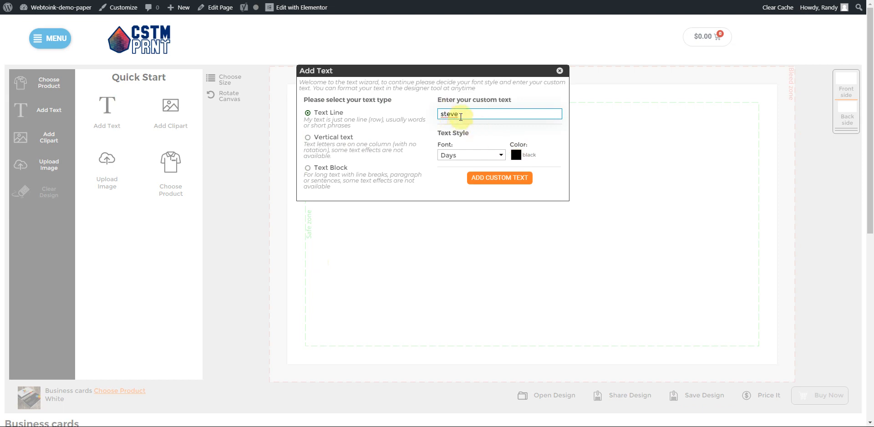
click(501, 156)
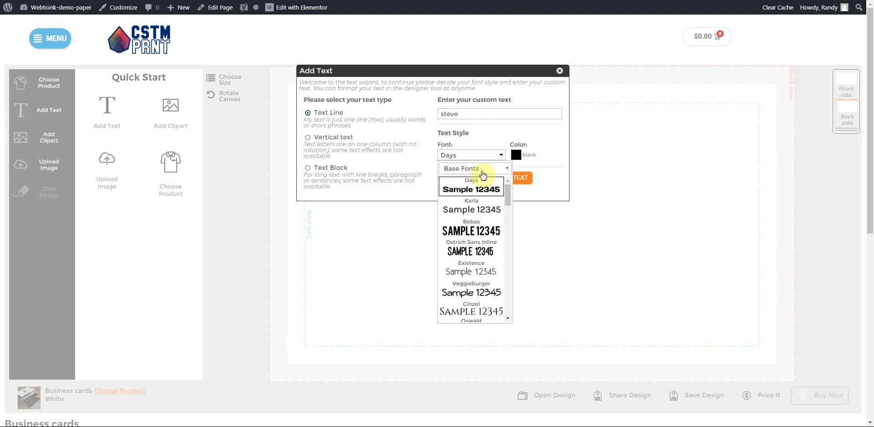
click(458, 191)
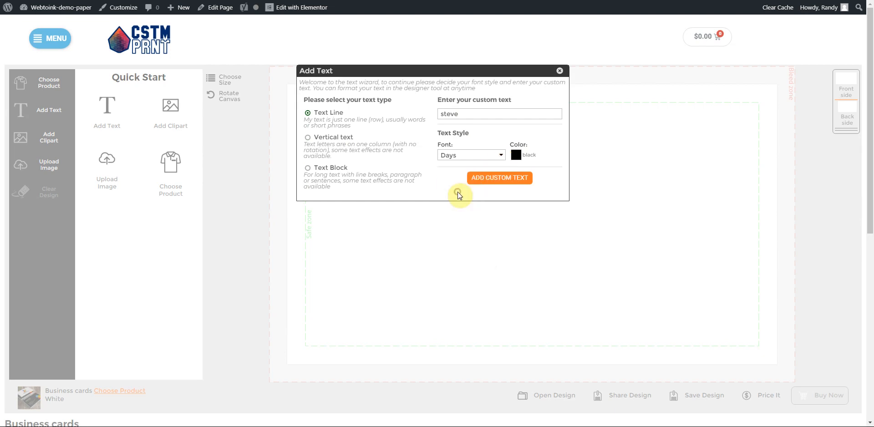
click(516, 156)
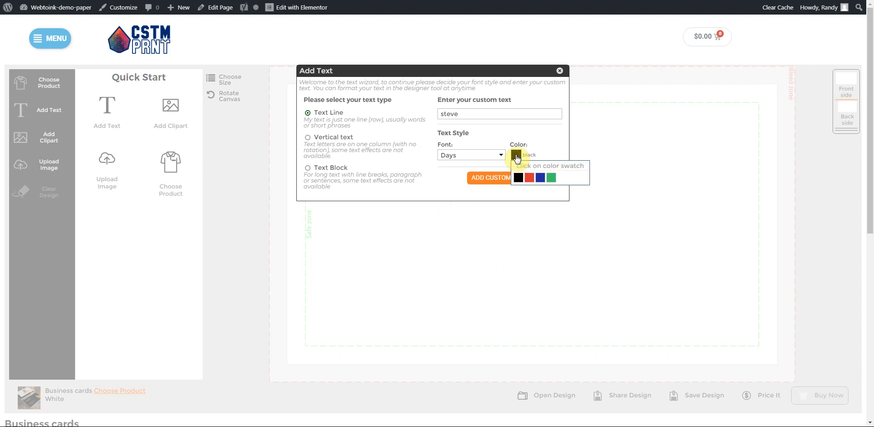
click(540, 179)
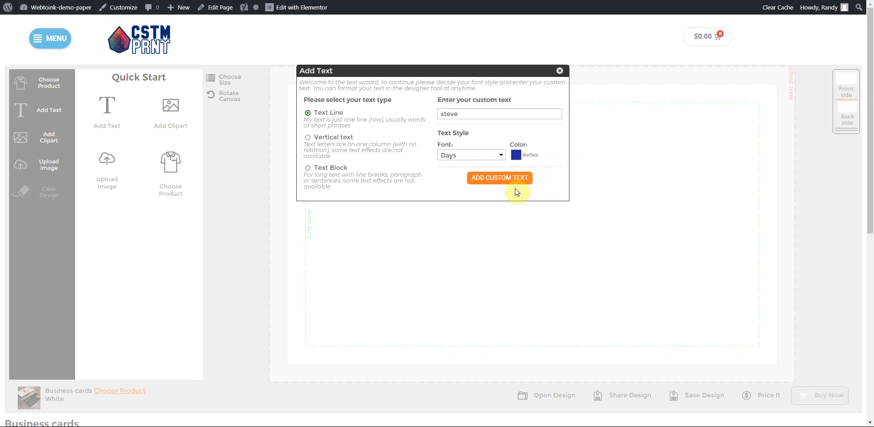
click(494, 178)
Shrink the name text to about 0.58" by 0.14" and place it inside the safe zone, just below and left of the card's center.
click(293, 284)
click(326, 268)
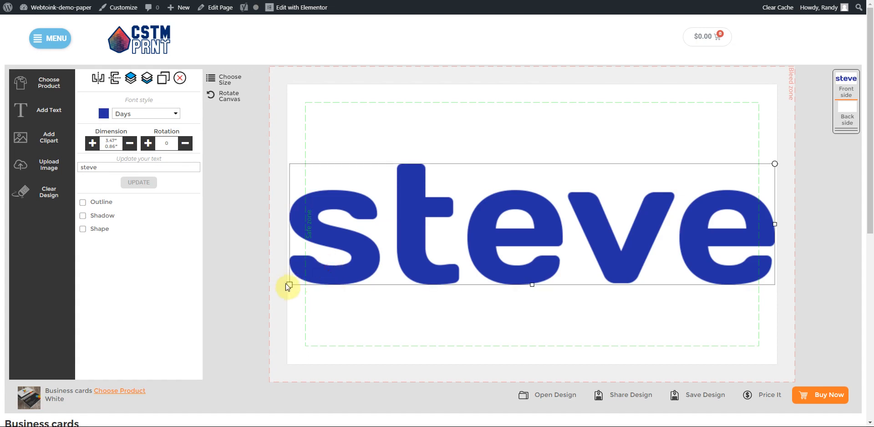
drag(289, 285, 390, 255)
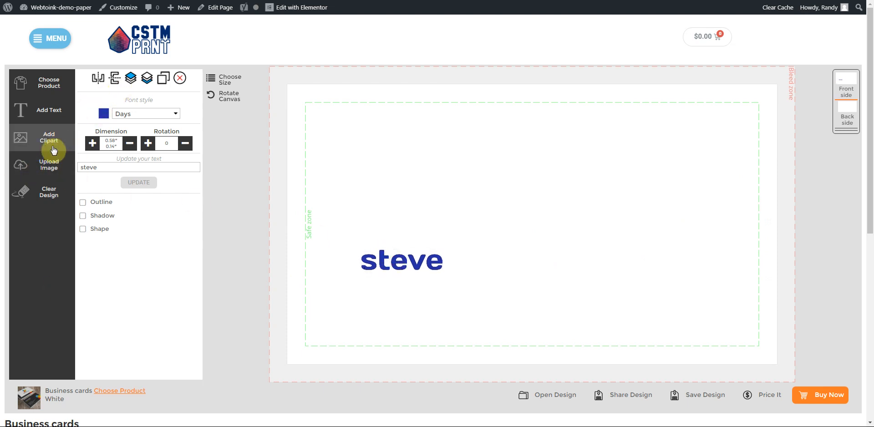
Confirm the legal rights to the image and upload web2ink logo.png from the w2i folder to the business card design.
click(50, 165)
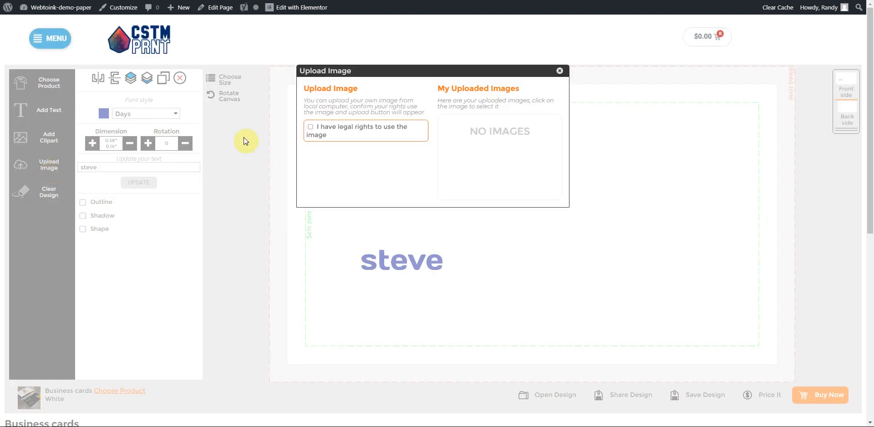
click(311, 128)
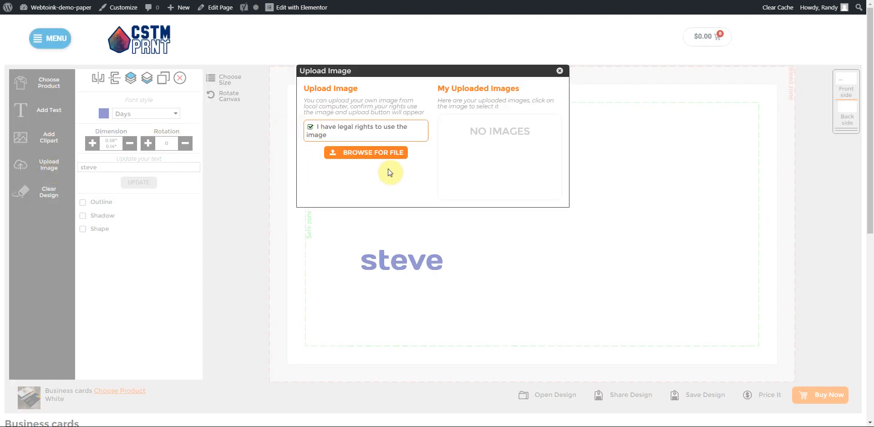
click(368, 160)
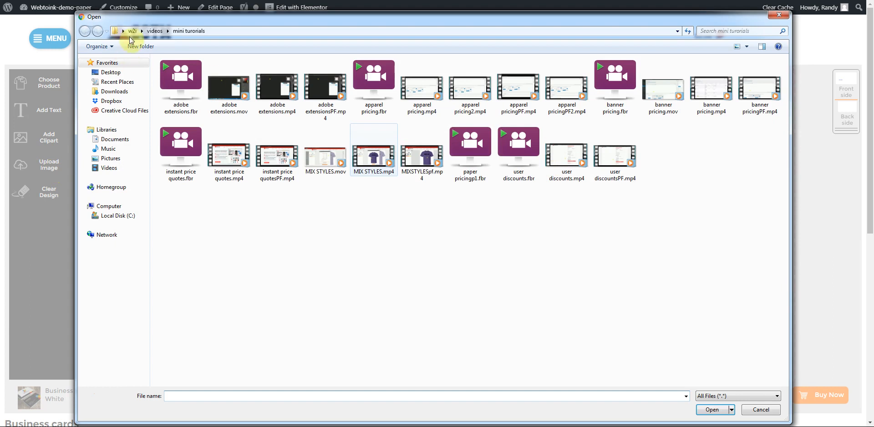
click(132, 30)
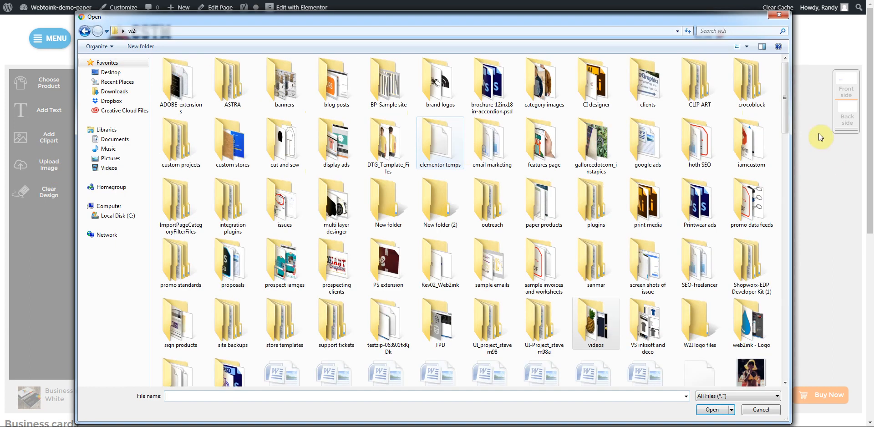
drag(784, 107, 789, 369)
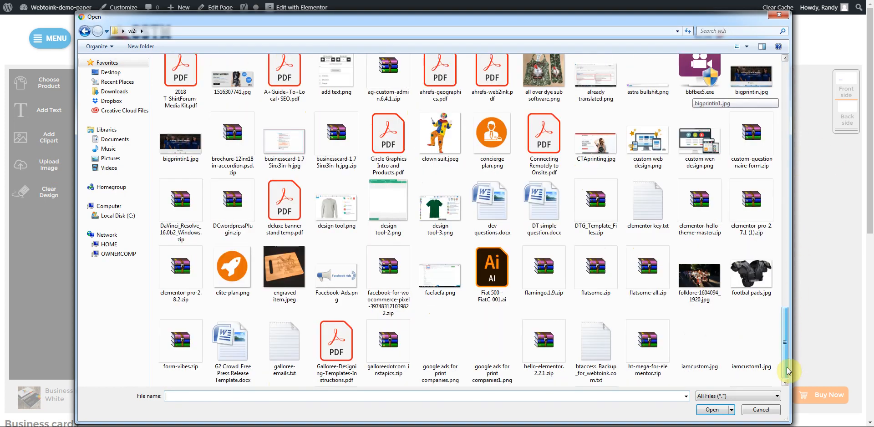
click(443, 221)
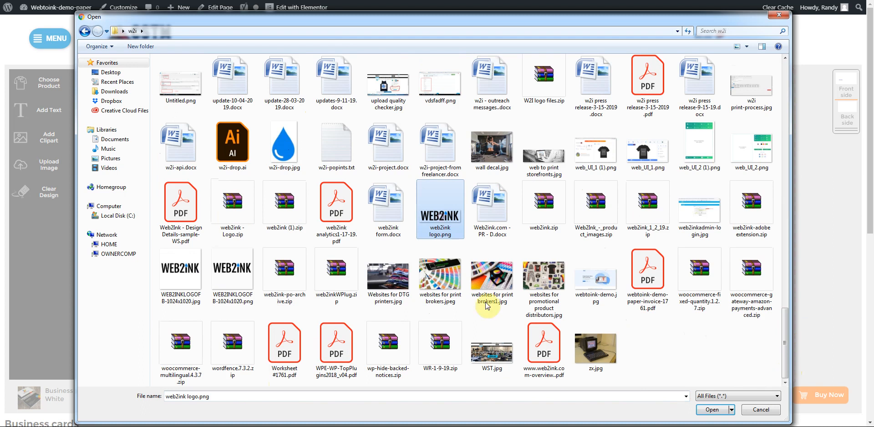
click(714, 409)
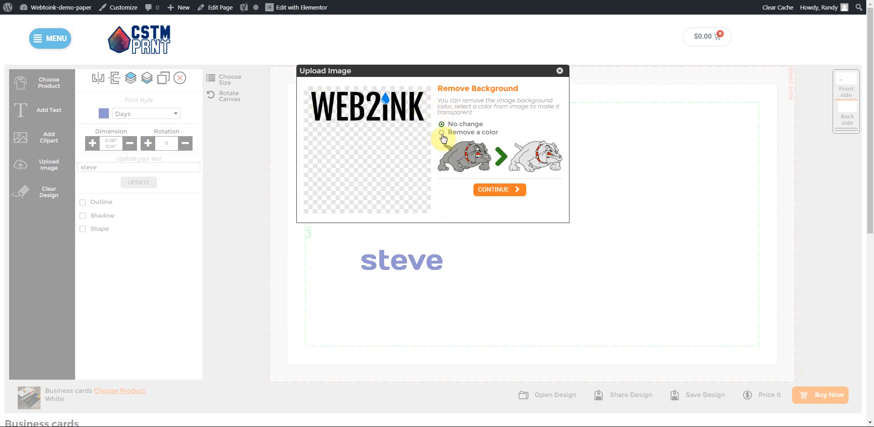
Keep the logo's background unchanged, apply a Reflex blue color overlay, and place the image on the card as a standard layer.
click(500, 194)
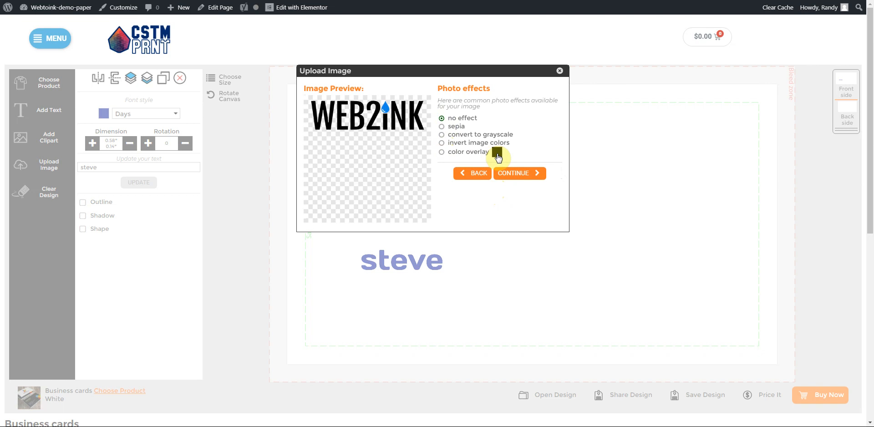
click(442, 153)
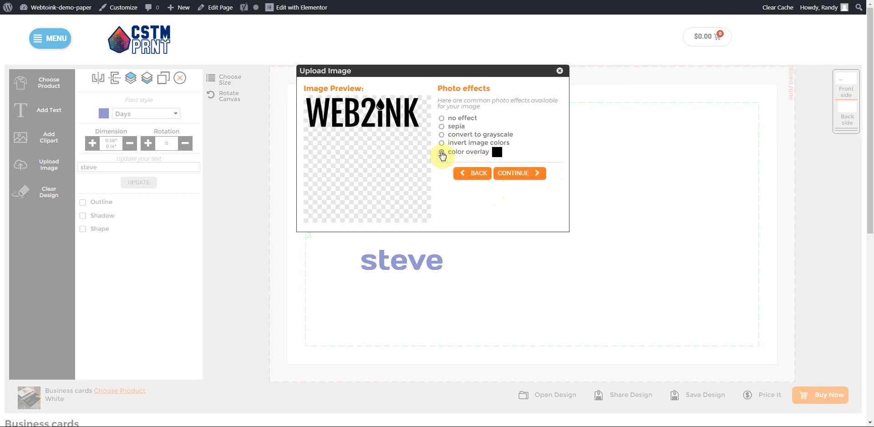
click(497, 152)
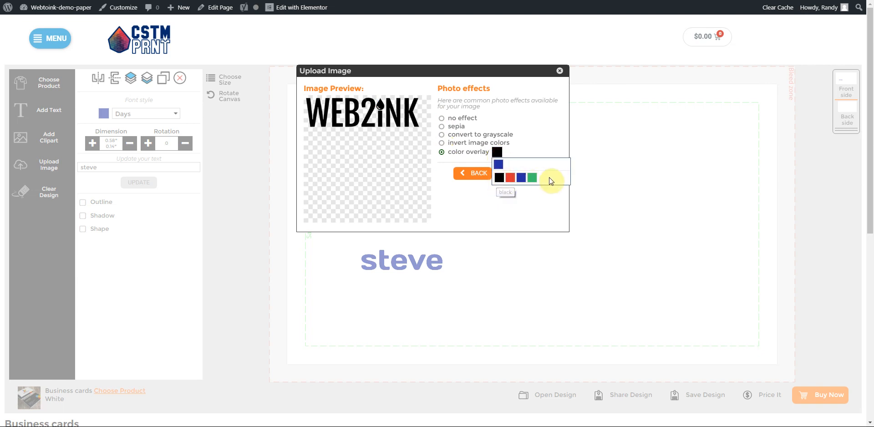
click(520, 178)
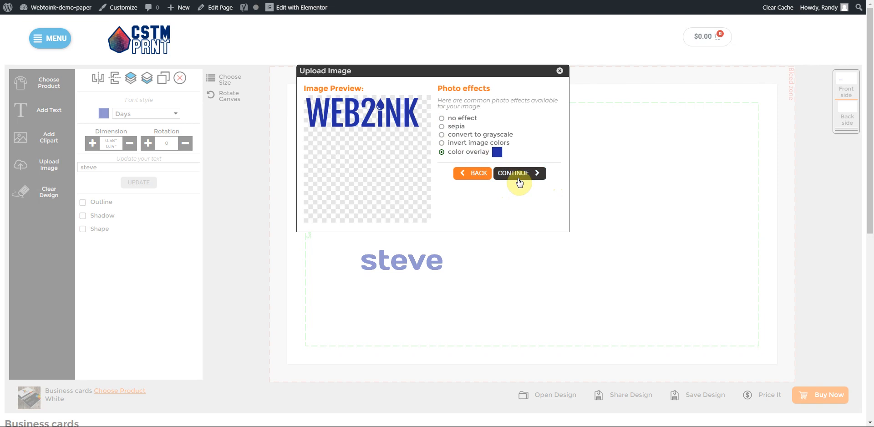
click(519, 181)
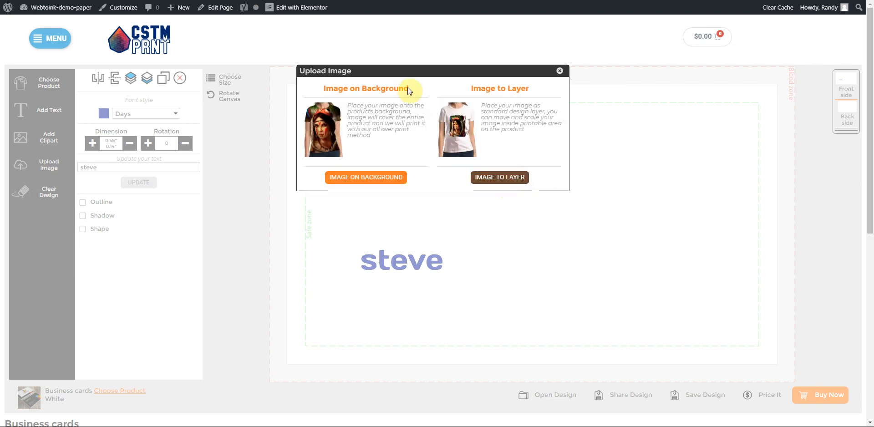
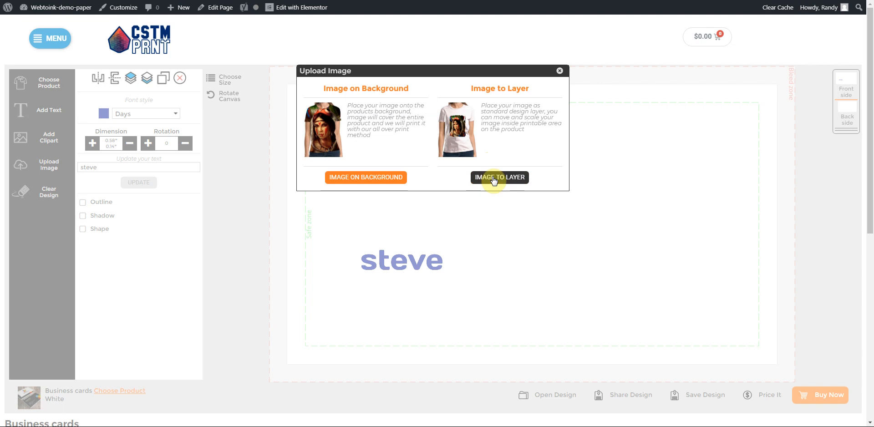
click(494, 179)
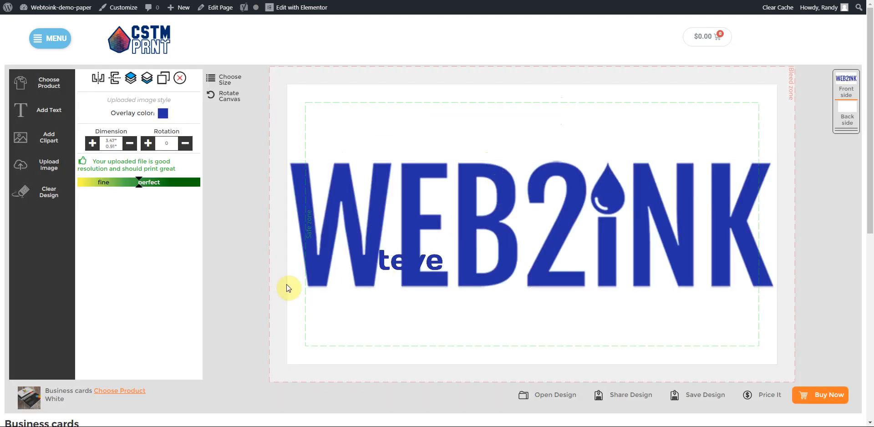
Shrink the logo to about 1.00" by 0.26" near the card's upper-right corner, and enlarge it to about 3.50" by 0.92".
drag(290, 288, 463, 242)
drag(524, 224, 673, 125)
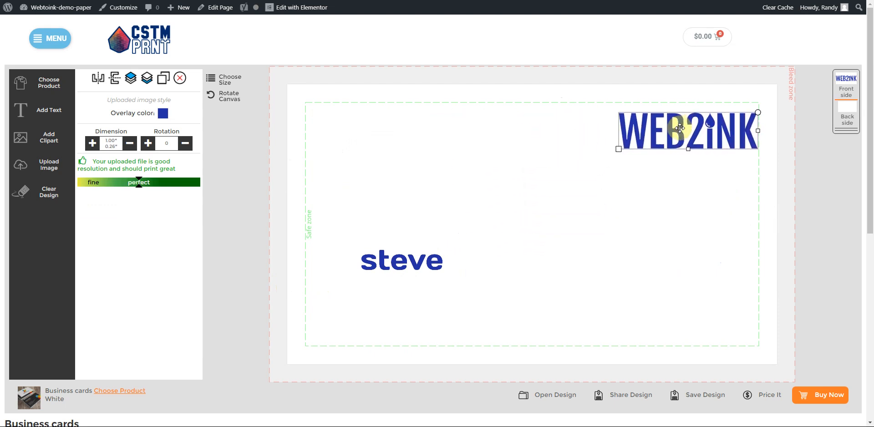
drag(608, 168, 386, 215)
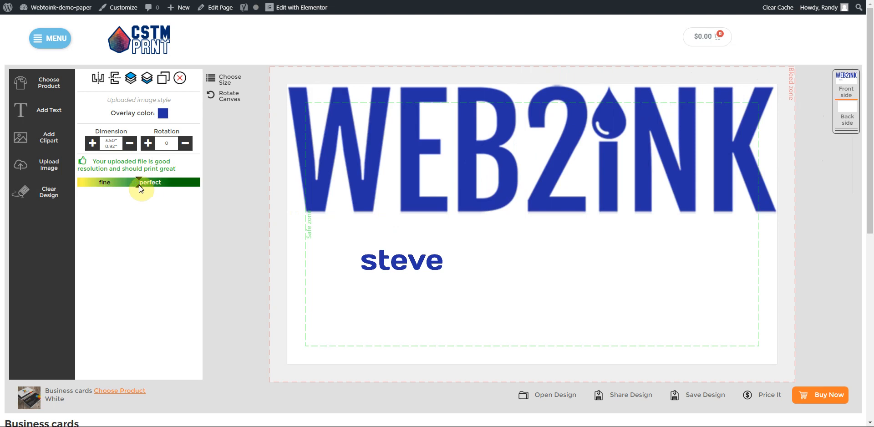
Shrink the logo to about 0.45" by 0.11", move it to the safe zone's upper-left corner, and check its print resolution rating.
click(316, 202)
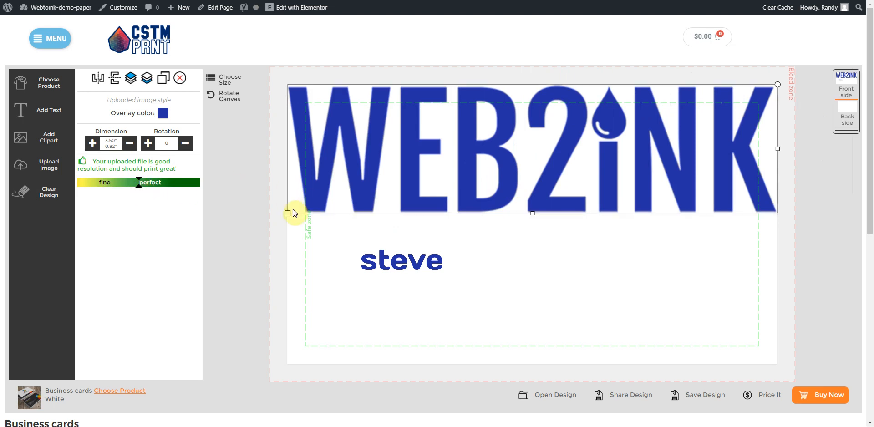
drag(289, 211, 299, 210)
drag(356, 193, 502, 147)
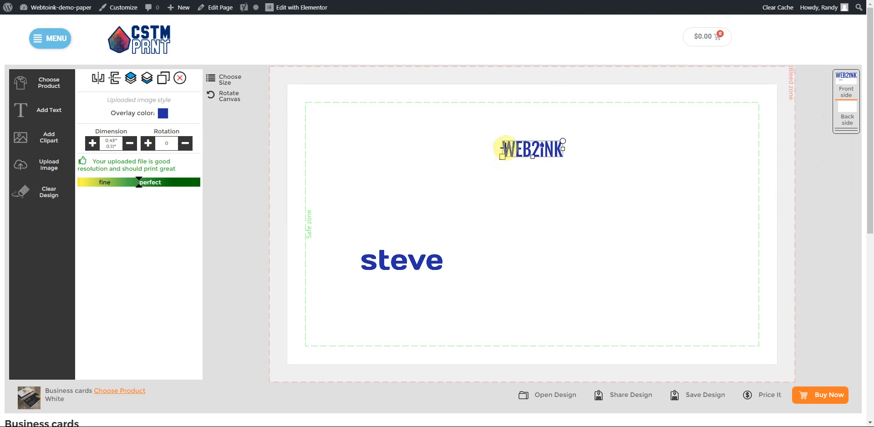
click(140, 188)
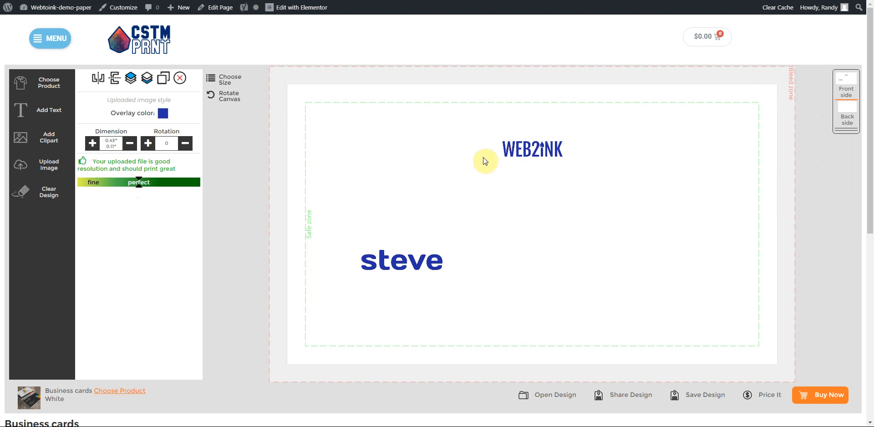
drag(531, 146, 308, 118)
click(126, 183)
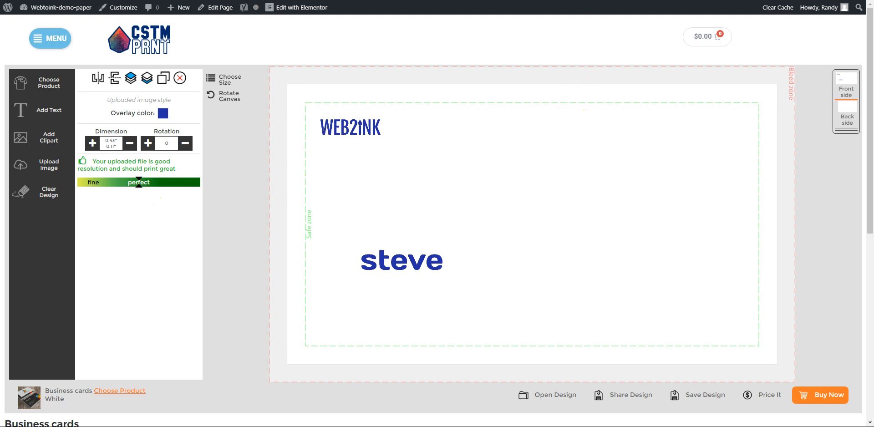
Switch to the Business cards product editor and turn its All over printing design setting off and back on.
click(660, 1)
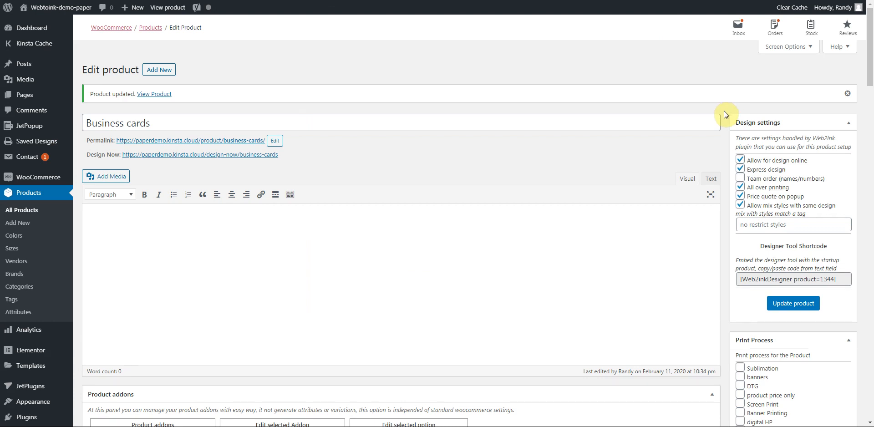
click(740, 187)
click(740, 189)
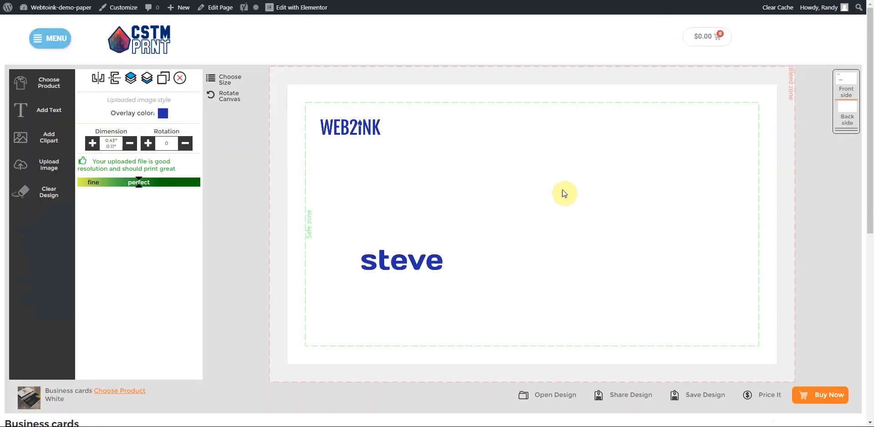
Move the logo to the card's upper center in the online designer and enlarge it to about 1.52" by 0.40".
drag(371, 128, 542, 160)
click(473, 165)
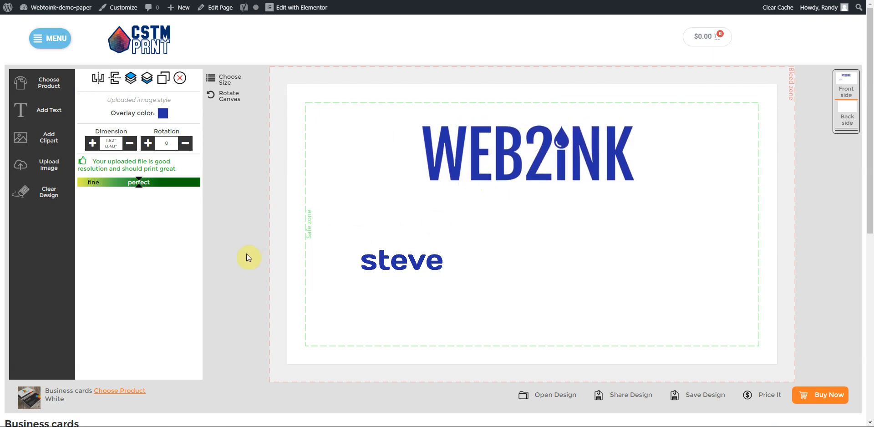
Check the fill ink colors offered for the axe and double-track clipart, and close the clipart gallery without adding either.
click(49, 138)
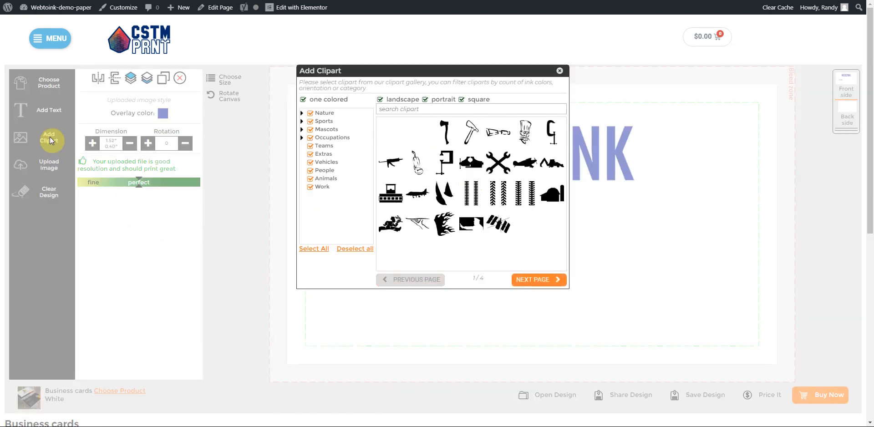
click(445, 130)
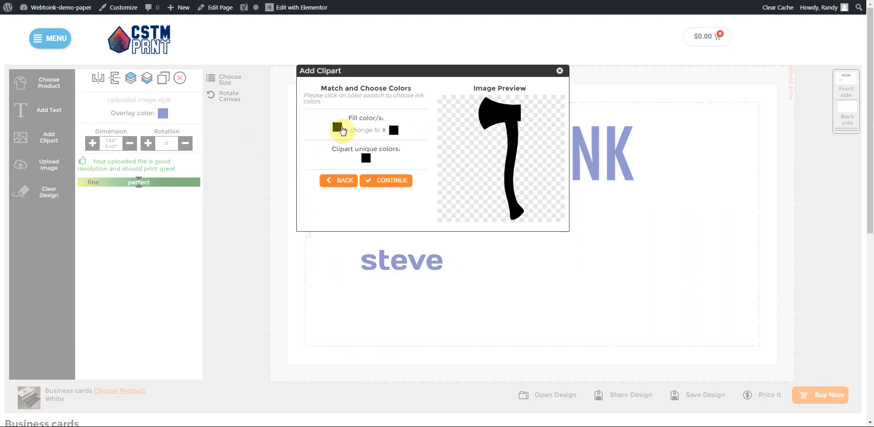
click(394, 132)
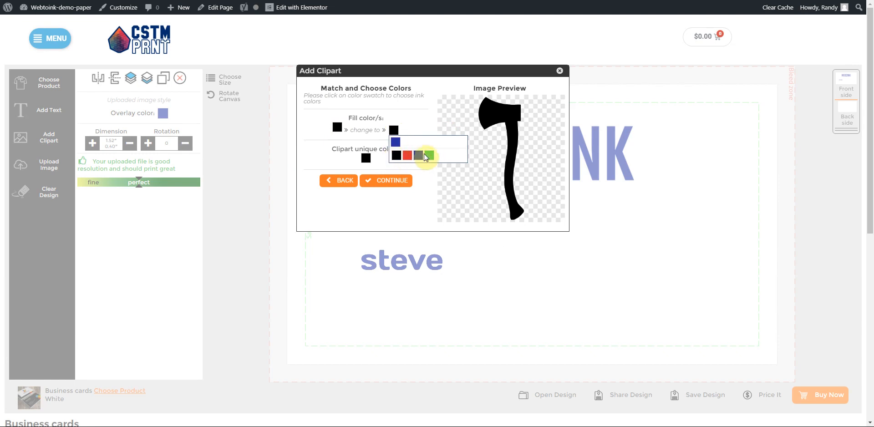
click(340, 181)
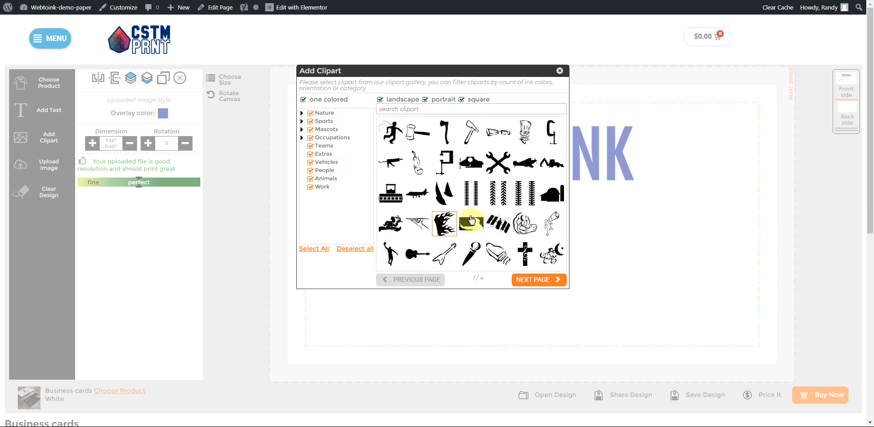
click(472, 194)
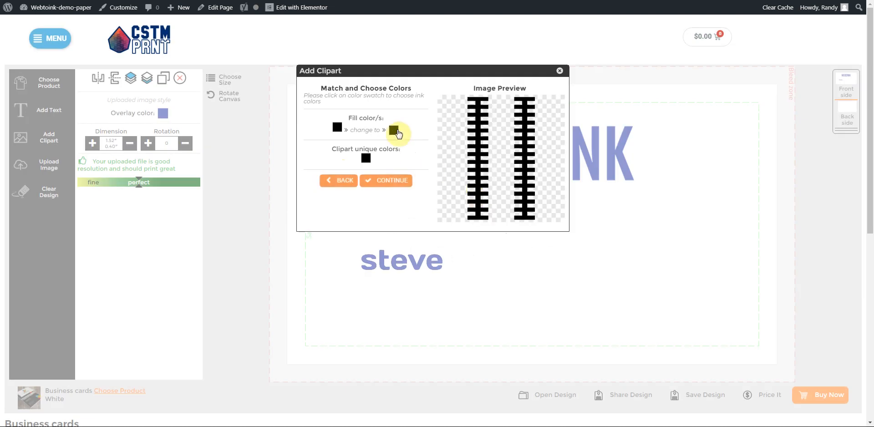
click(394, 130)
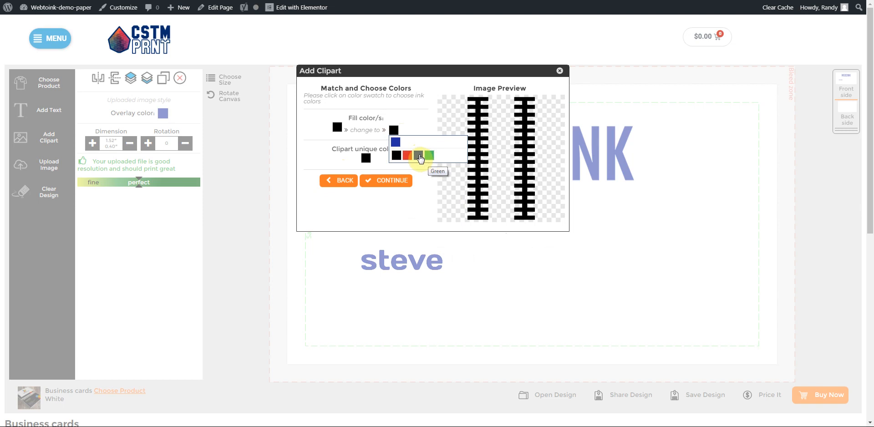
click(560, 72)
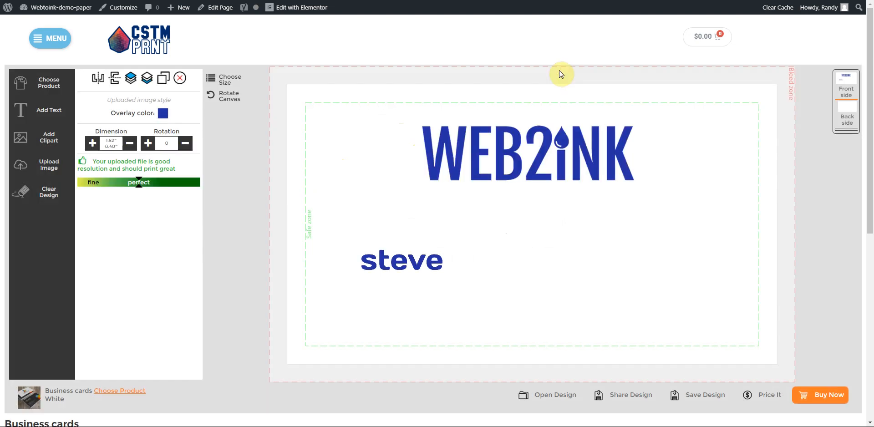
Review the Business cards addons, print process and base price in the product editor, and open the Thermography print process in the Web2Ink settings.
click(545, 143)
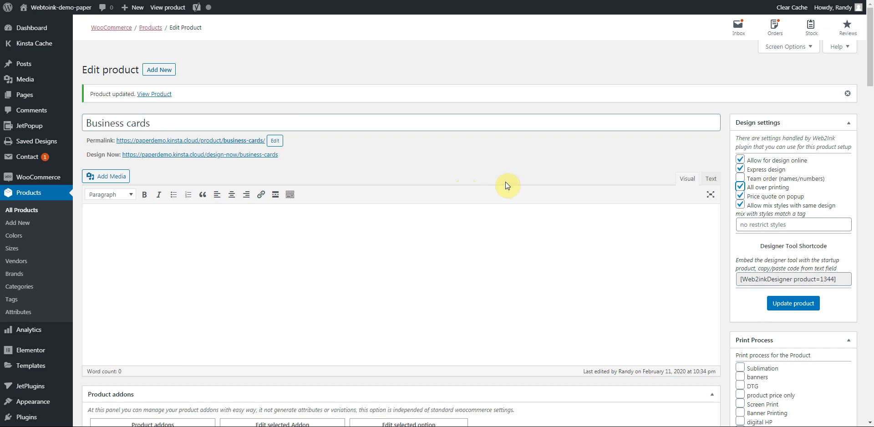
scroll(506, 183, down, 4)
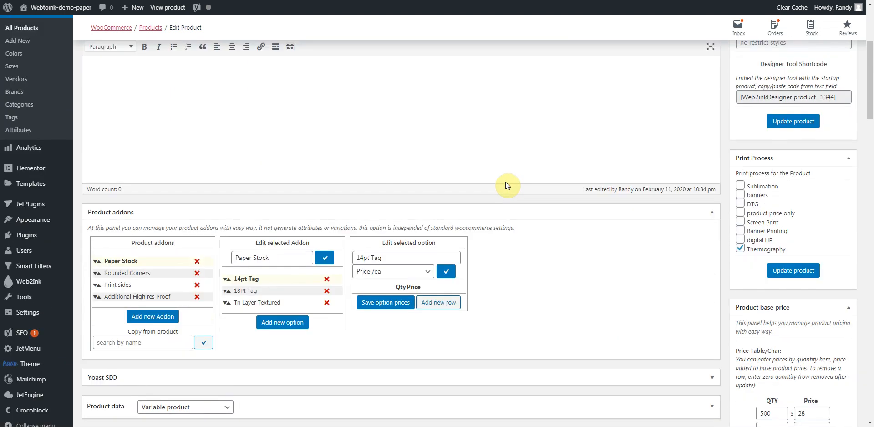
scroll(505, 183, down, 1)
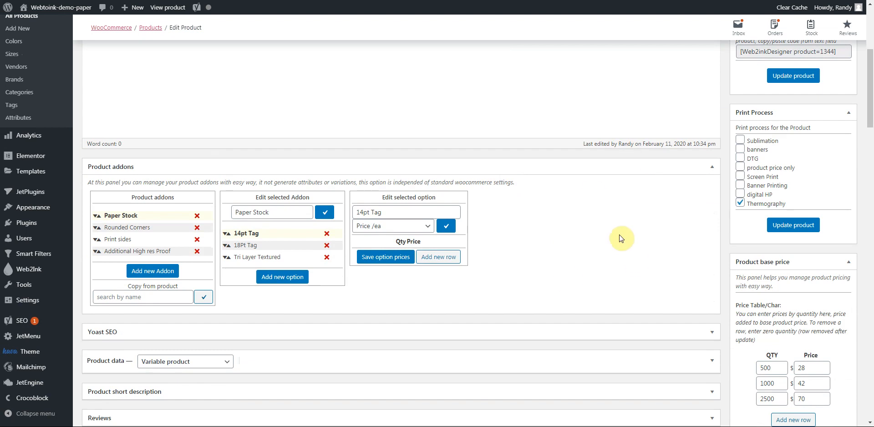
scroll(620, 226, down, 2)
scroll(620, 225, down, 1)
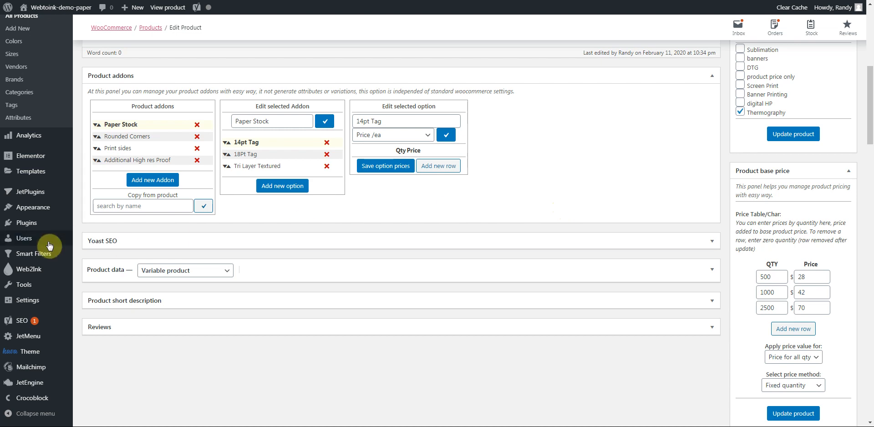
click(30, 272)
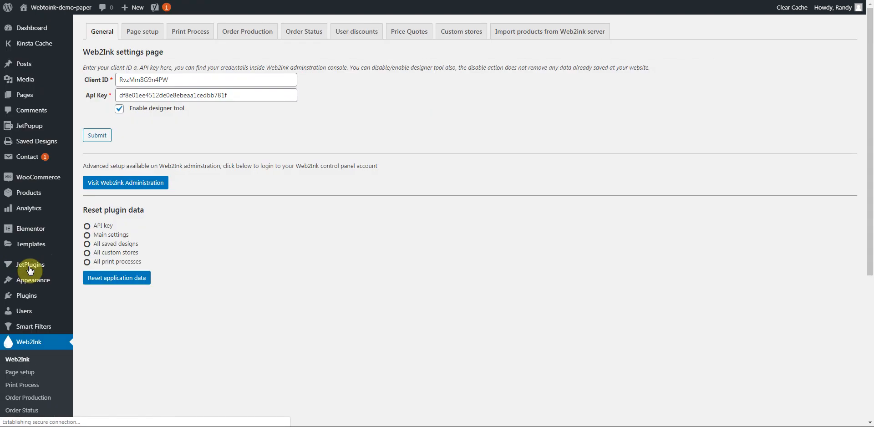
click(192, 35)
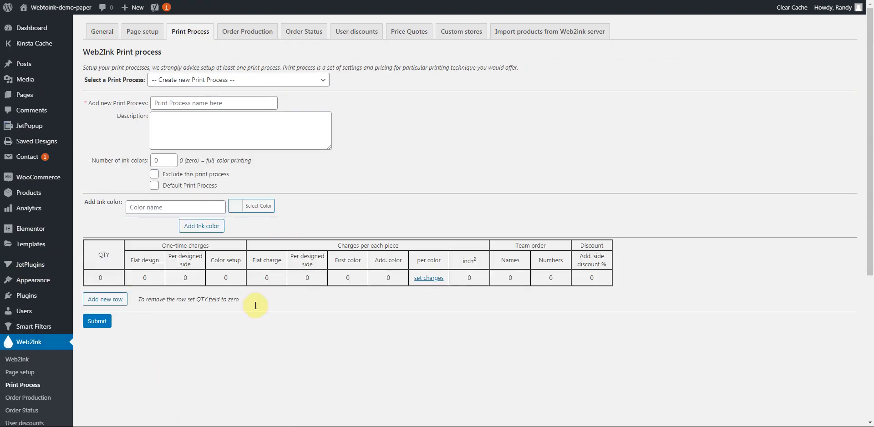
click(324, 80)
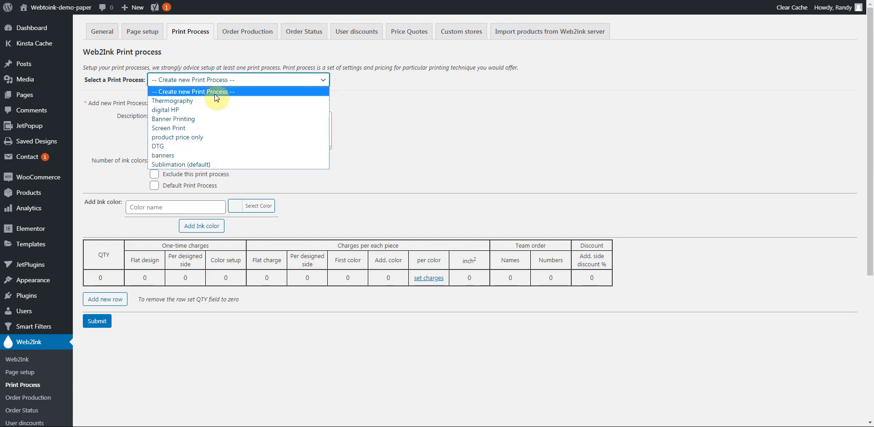
click(177, 101)
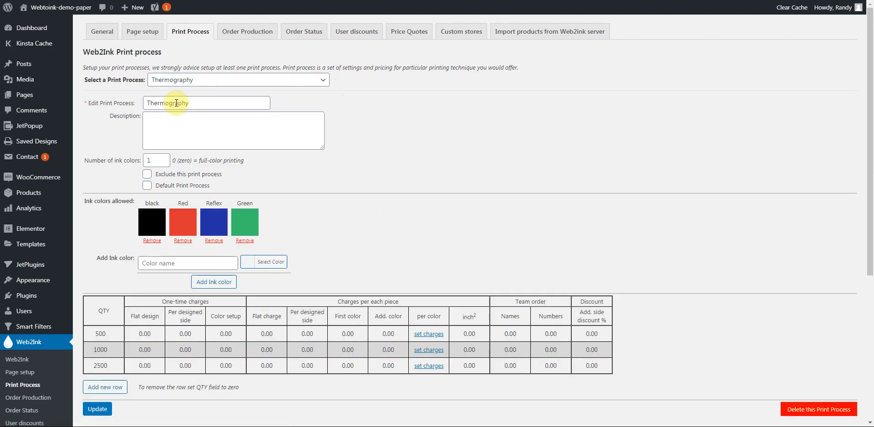